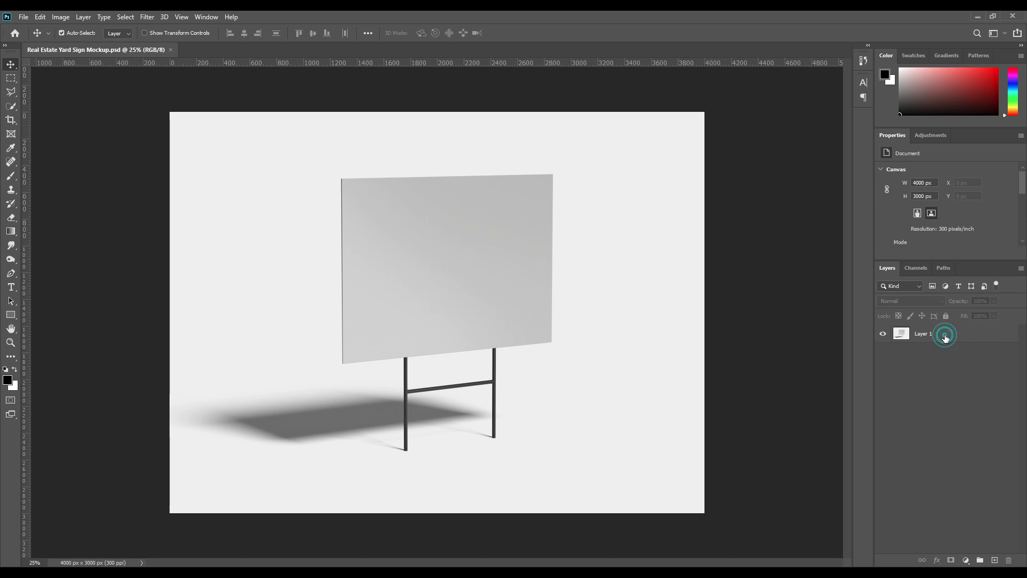
- Select the yard sign on Layer 1 with Select Subject and copy the selection to a new layer
left_click(947, 336)
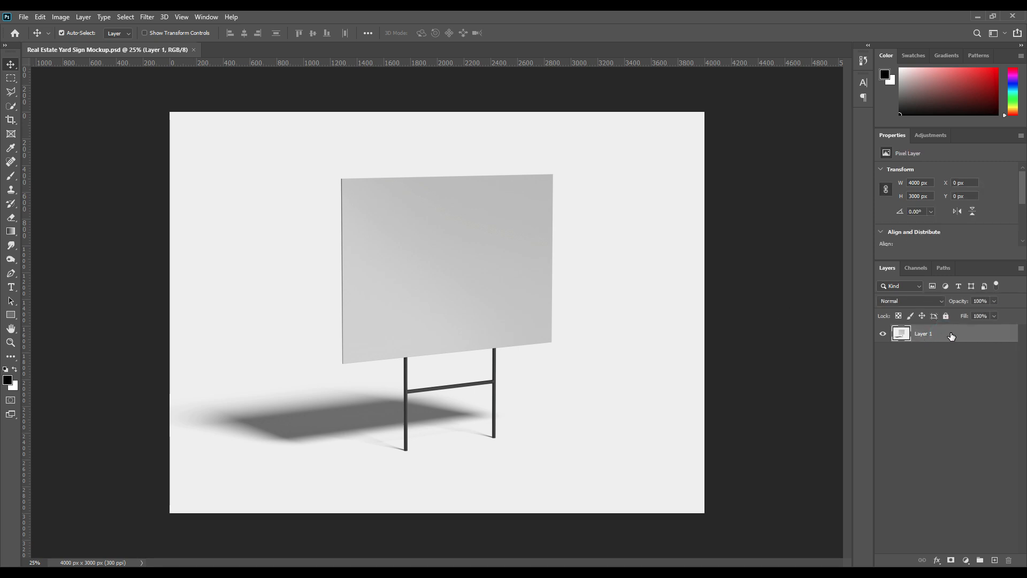
left_click(11, 109)
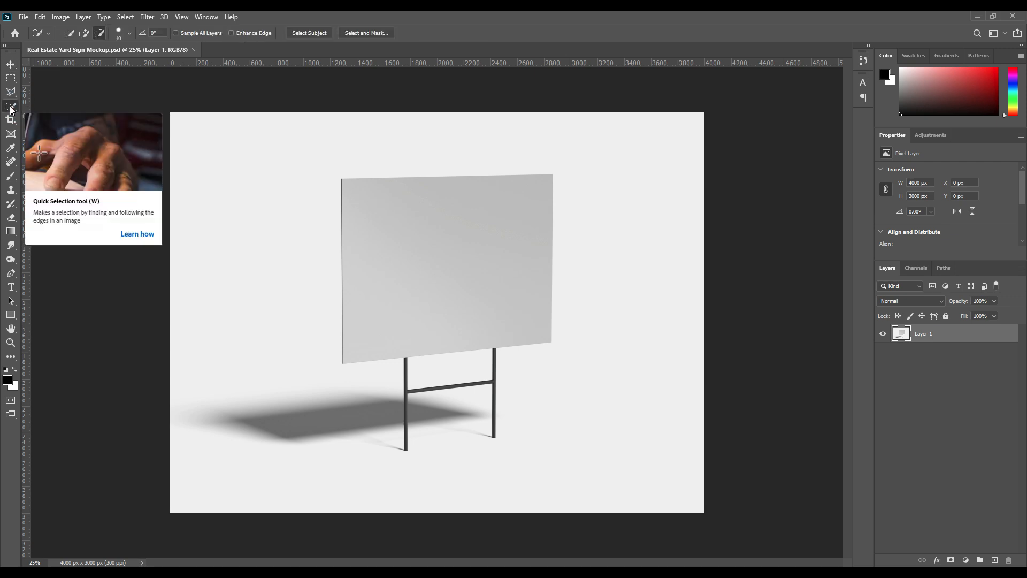
left_click(310, 33)
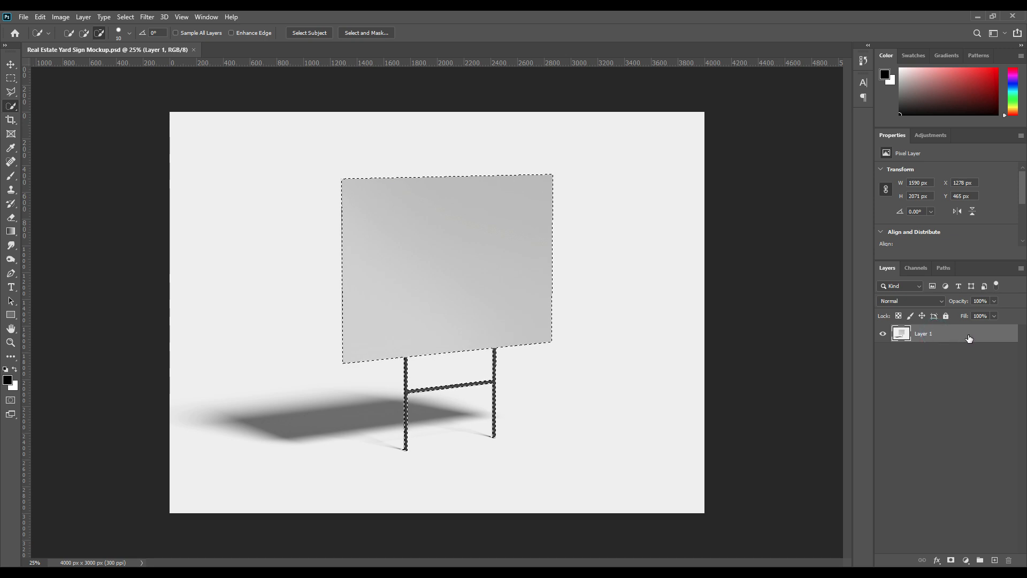
key("ctrl+j")
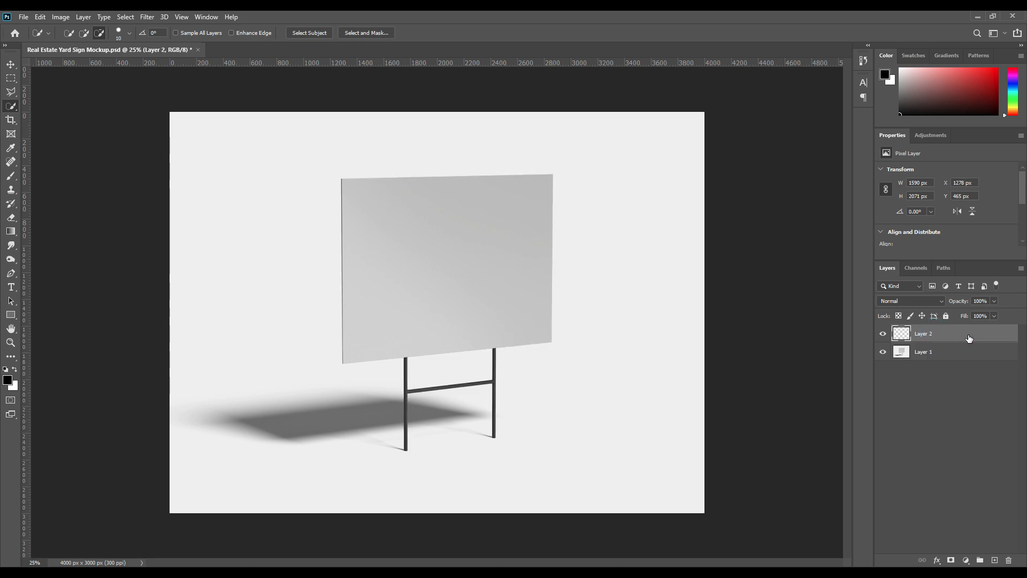
- Toggle the visibility of Layer 1 and Layer 2 to examine the sign cutout, leaving both shown and Layer 2 active
left_click(931, 353)
left_click(884, 352)
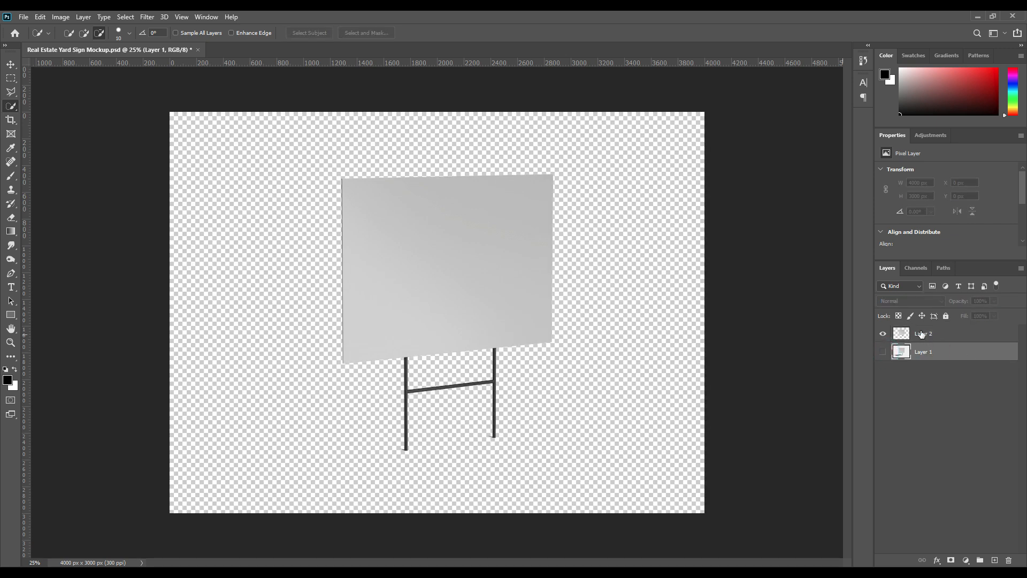
left_click(938, 337)
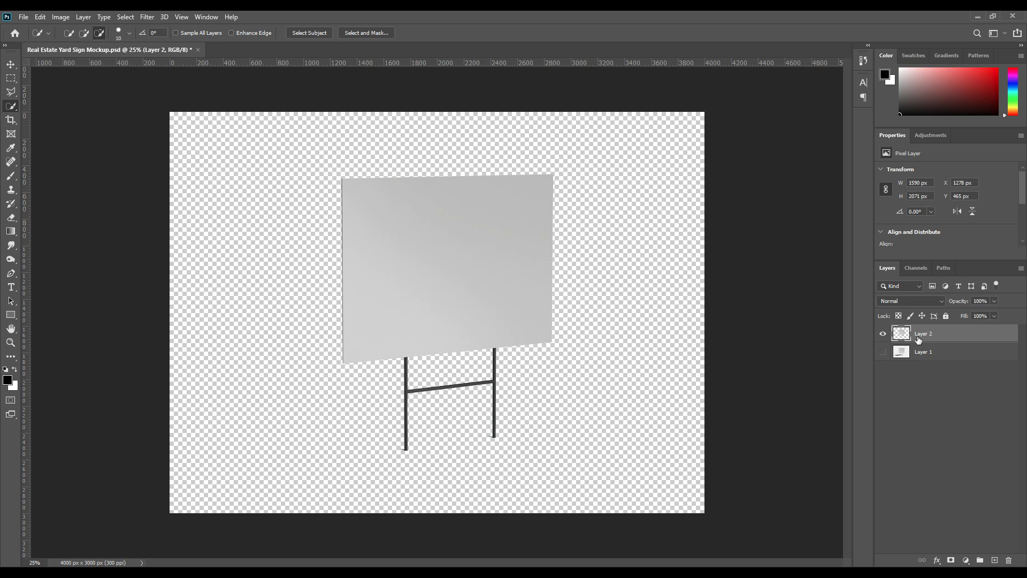
left_click(882, 334)
left_click(883, 334)
left_click(882, 352)
left_click(925, 337)
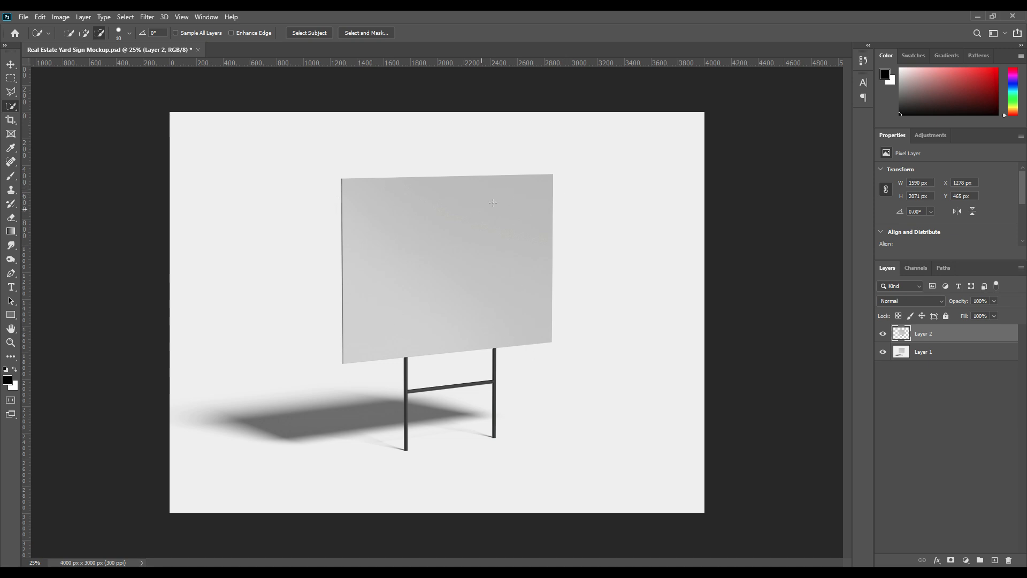
- Create a new 36 × 24 inch RGB document at 300 pixels/inch with a white background
left_click(23, 18)
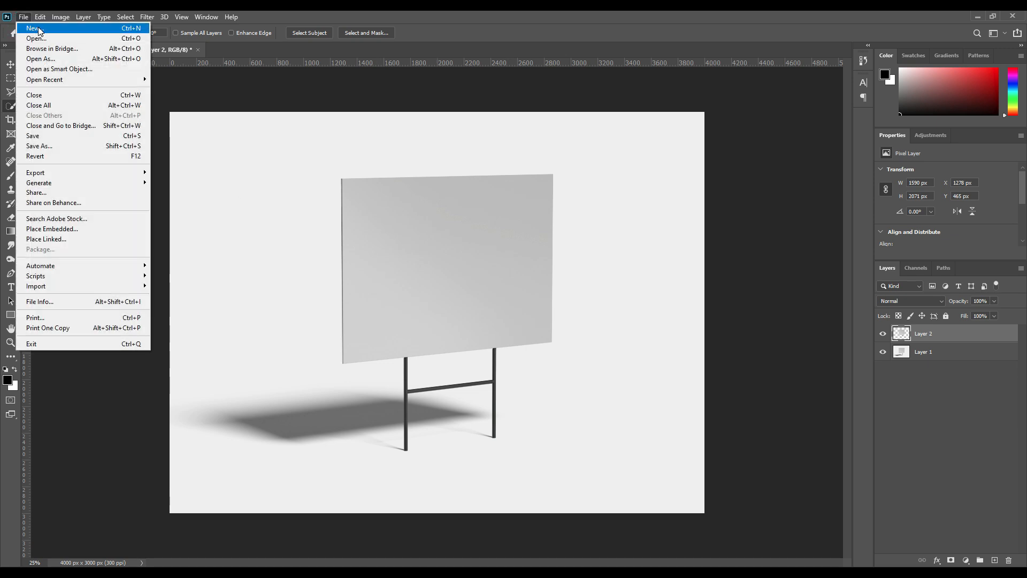
left_click(43, 29)
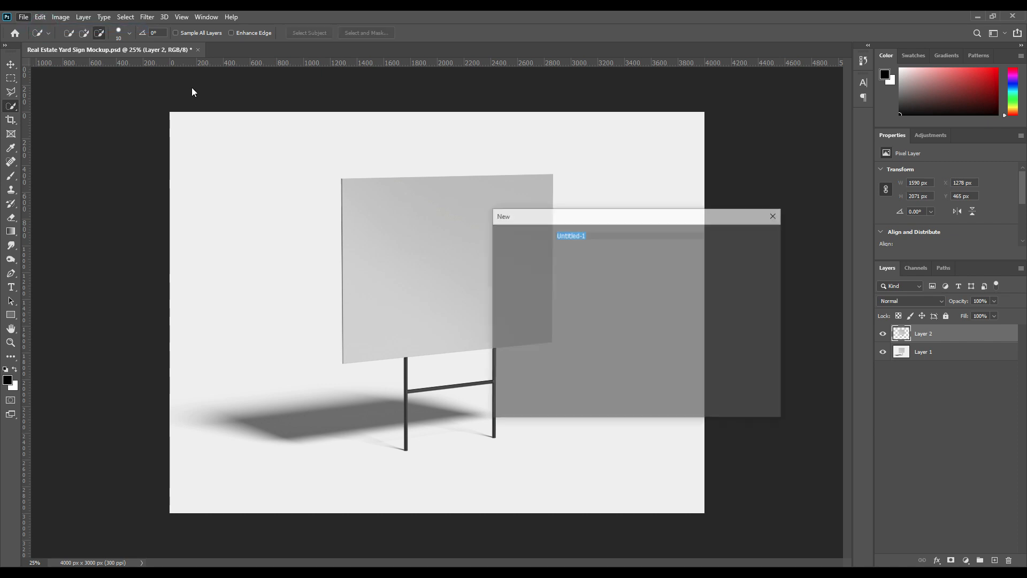
mouse_move(597, 284)
left_mouse_down()
mouse_move(581, 280)
mouse_move(583, 297)
left_mouse_up()
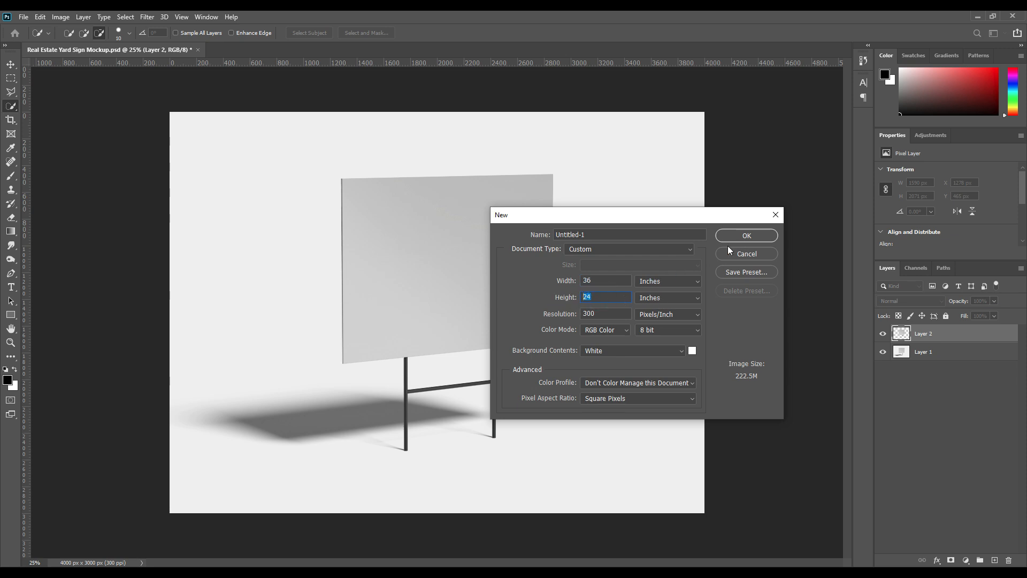
left_click(739, 235)
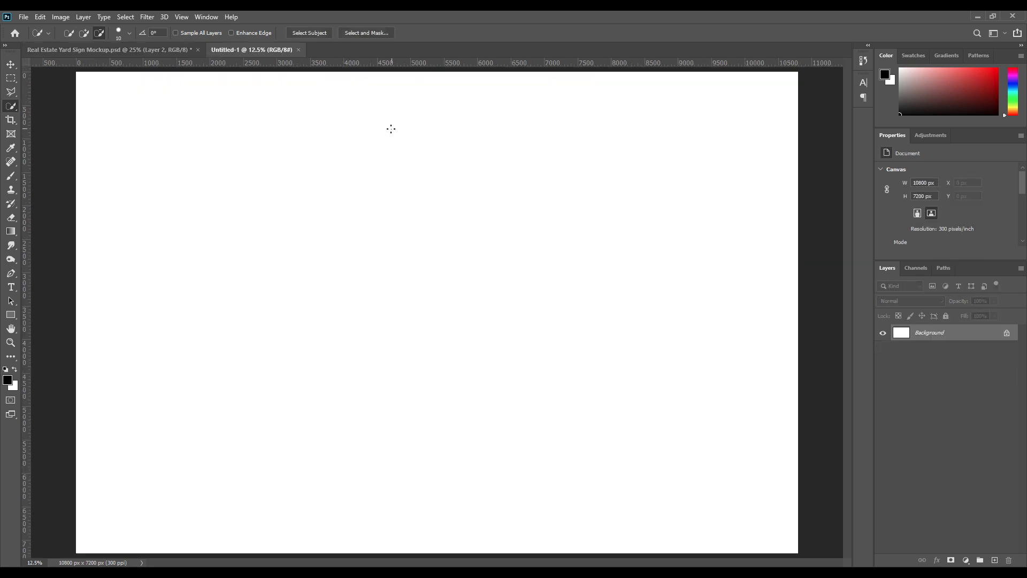
- Swap the foreground and background colors and fill the new document's Background layer with black
left_click(11, 64)
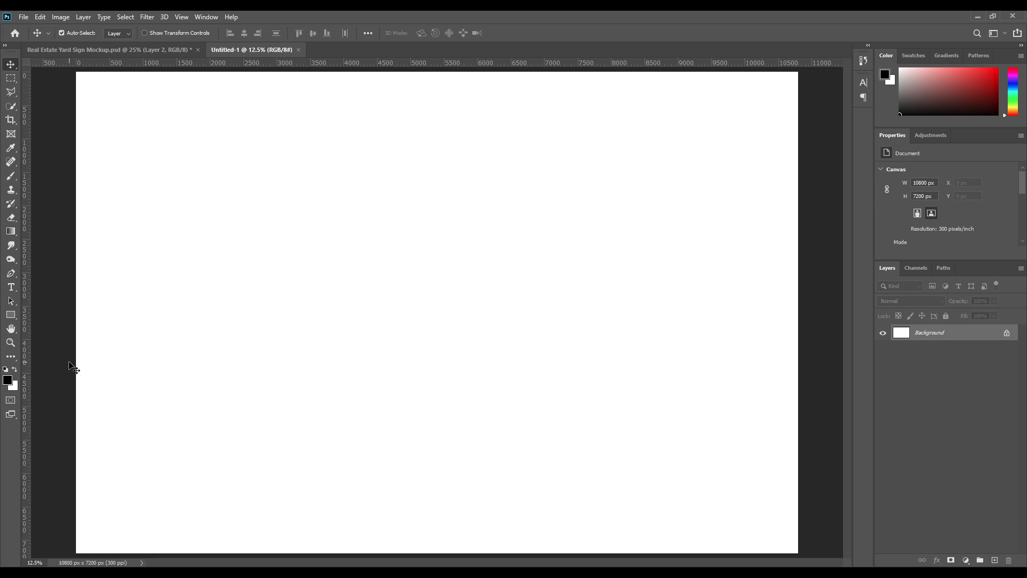
left_click(14, 370)
key("ctrl+BackSpace")
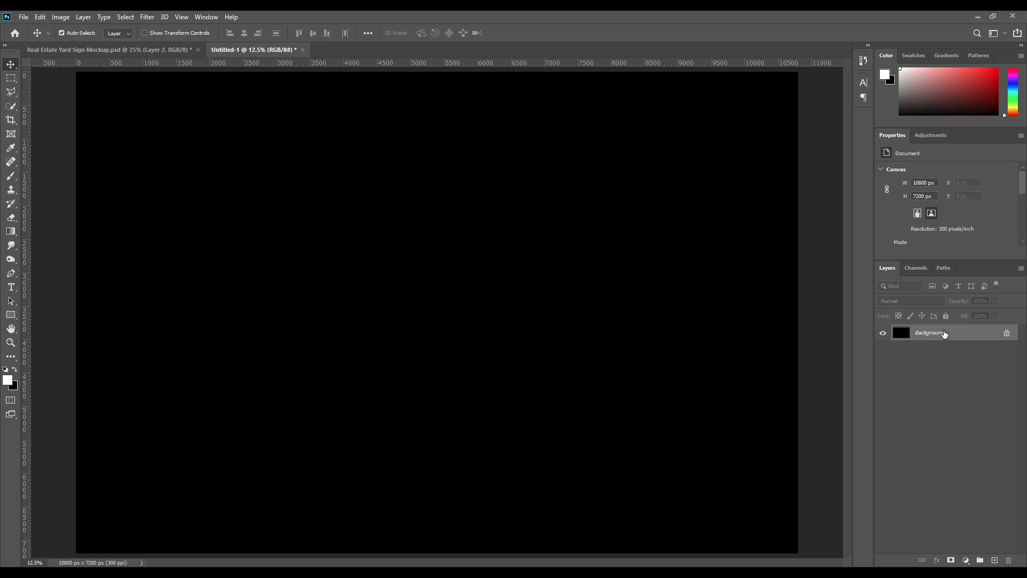
- Copy the black layer into the Real Estate Yard Sign Mockup document and convert it to a smart object
left_click_drag(944, 333, 433, 284)
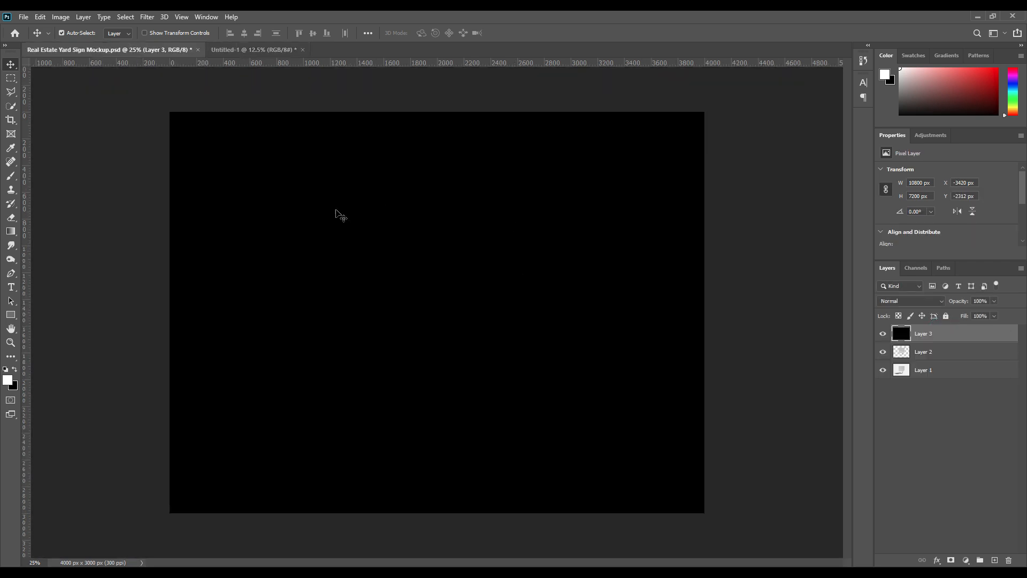
right_click(945, 336)
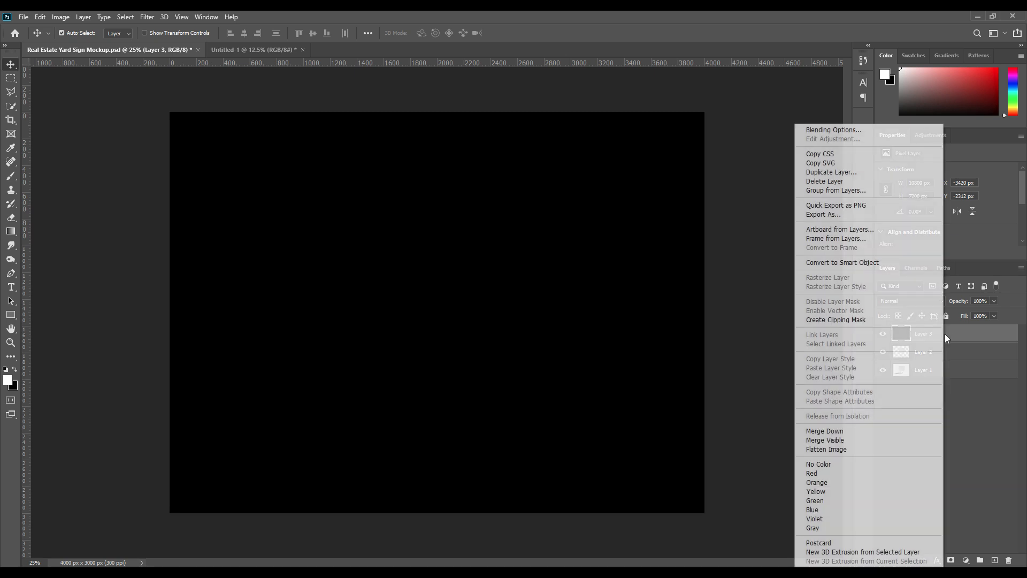
left_click(850, 263)
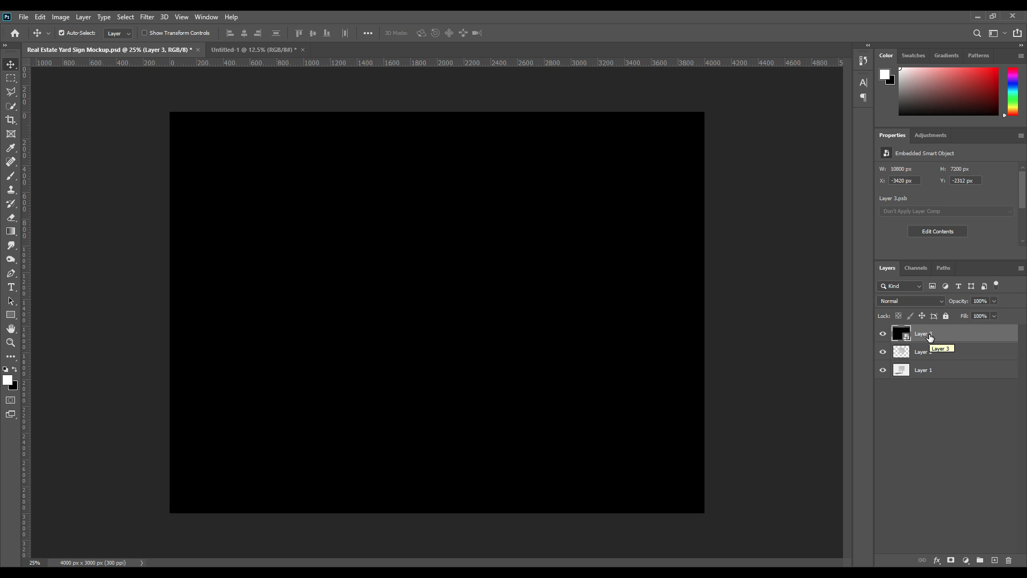
- Scale the black smart object down to about 16.43% over the sign panel and lower its opacity to 31%
key("ctrl")
key("ctrl+t")
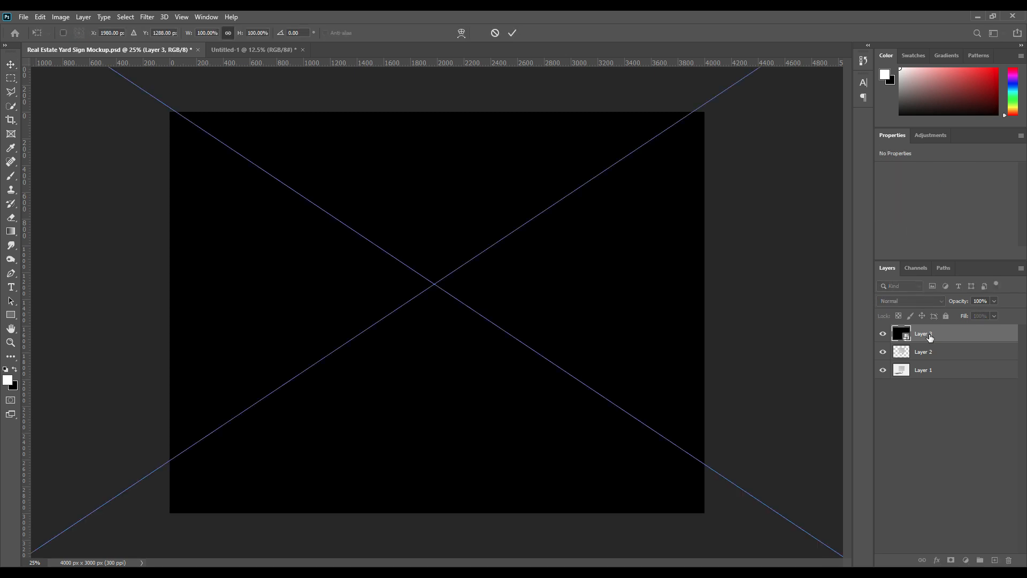
left_click_drag(619, 405, 605, 217)
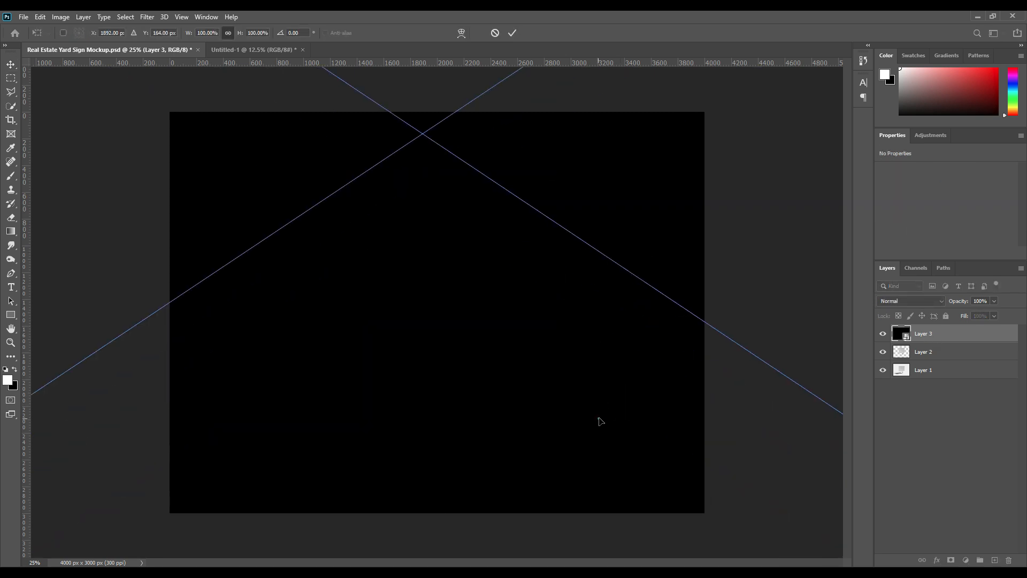
left_click_drag(599, 420, 592, 292)
left_click_drag(420, 488, 418, 224)
left_click_drag(500, 194, 525, 452)
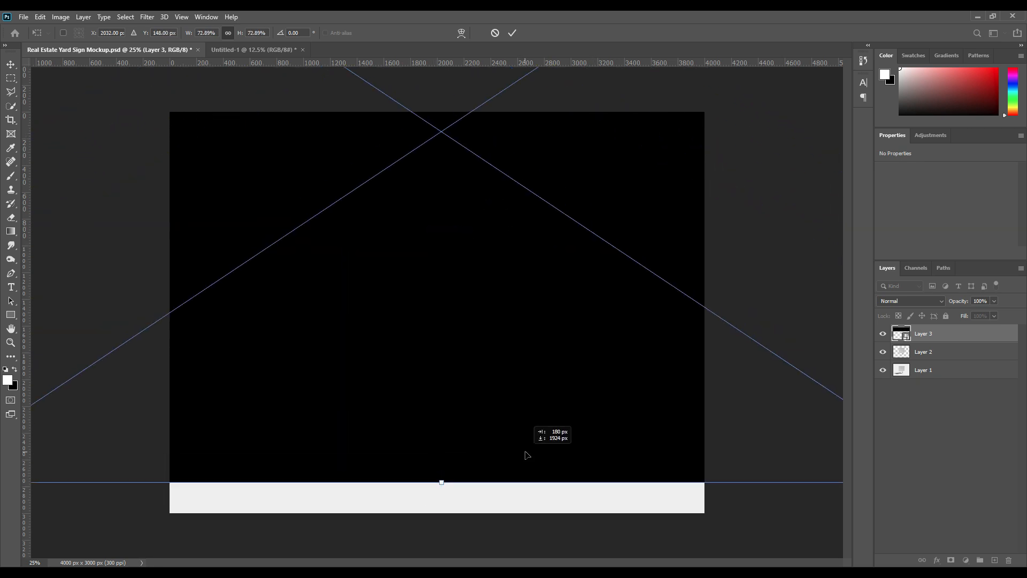
left_click_drag(444, 479, 454, 205)
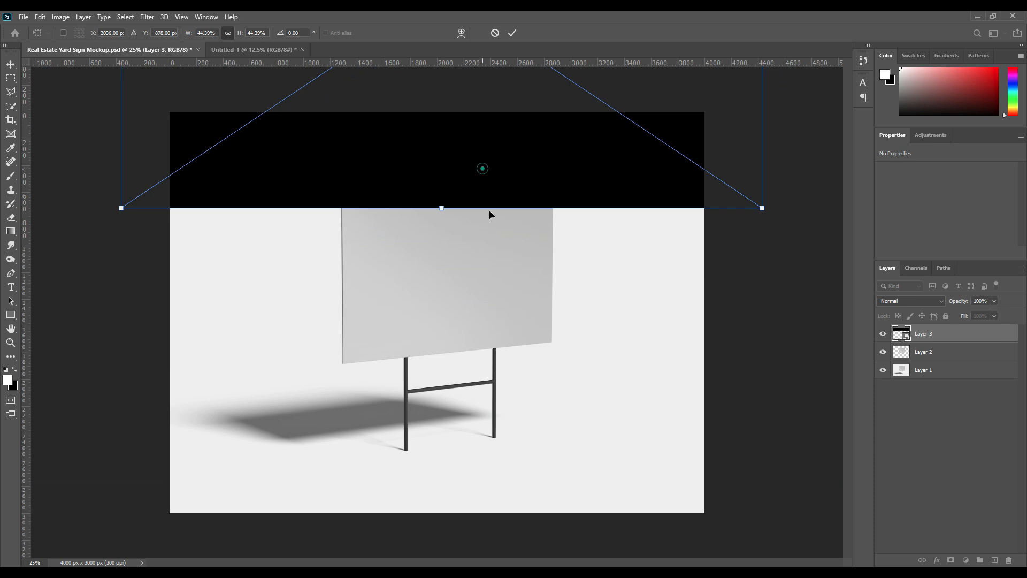
left_click_drag(483, 168, 513, 424)
left_click_drag(781, 255, 390, 252)
left_click_drag(312, 248, 530, 281)
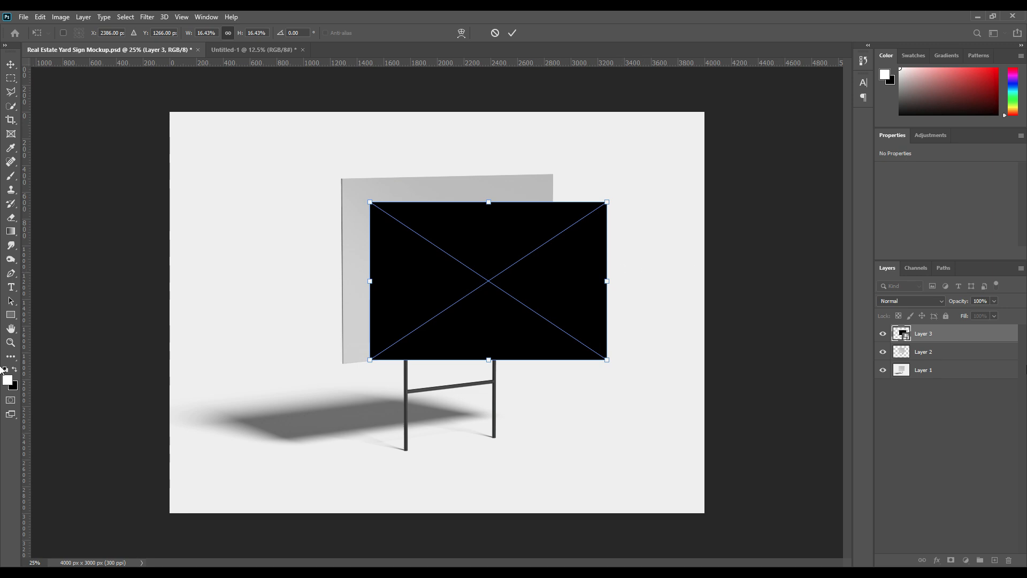
left_click_drag(962, 304, 948, 301)
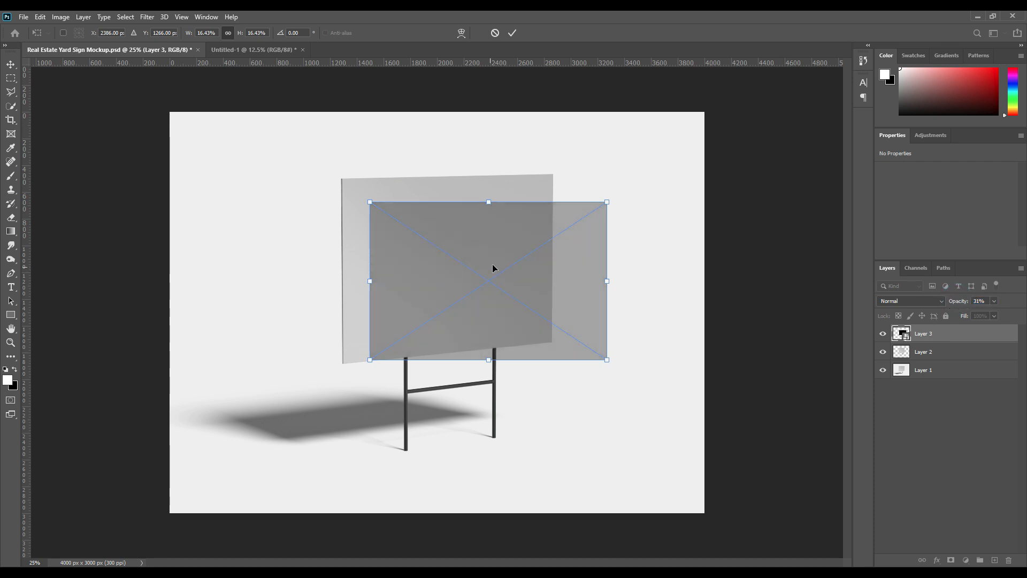
- Distort the black smart object so its four corners sit on the corners of the sign panel
right_click(487, 236)
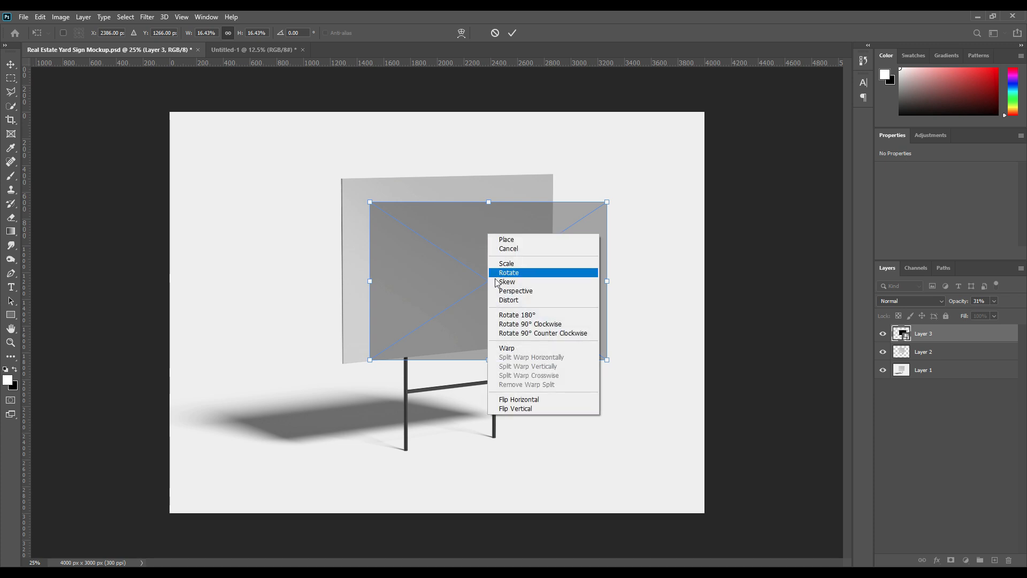
left_click(525, 301)
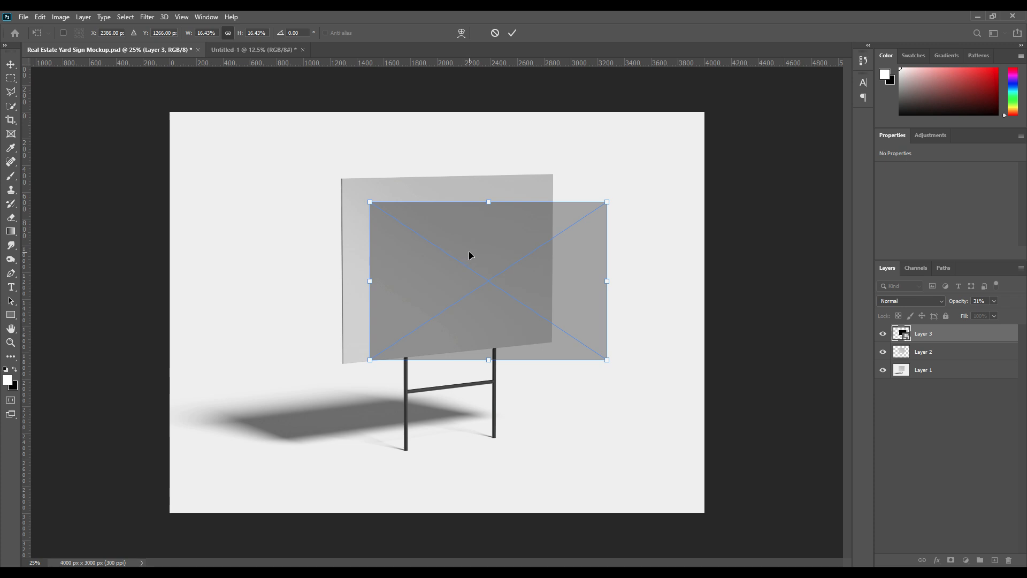
key("ctrl+plus")
key("ctrl+plus")
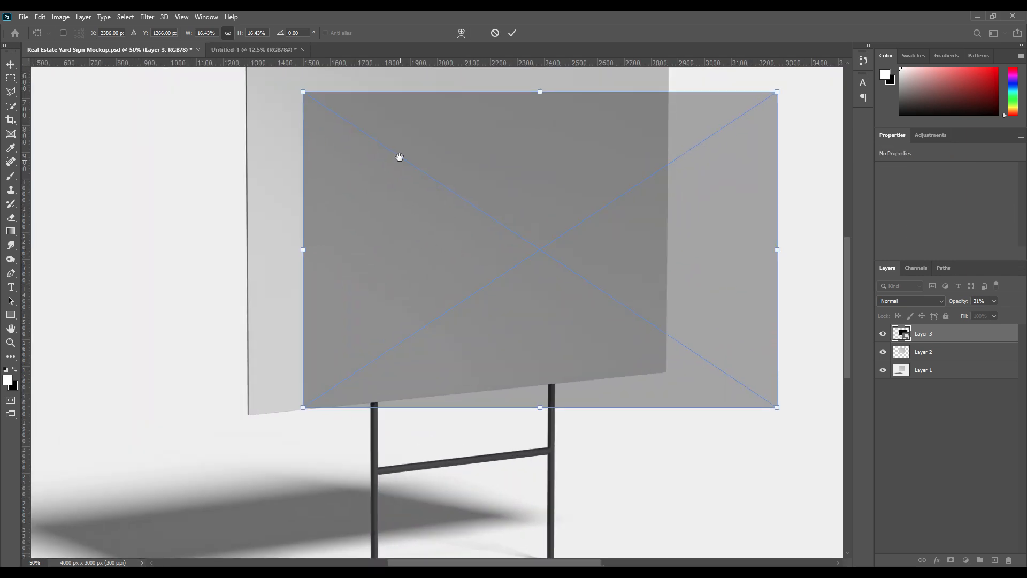
left_click_drag(399, 156, 447, 303)
left_click_drag(351, 240, 292, 196)
left_click_drag(825, 241, 719, 188)
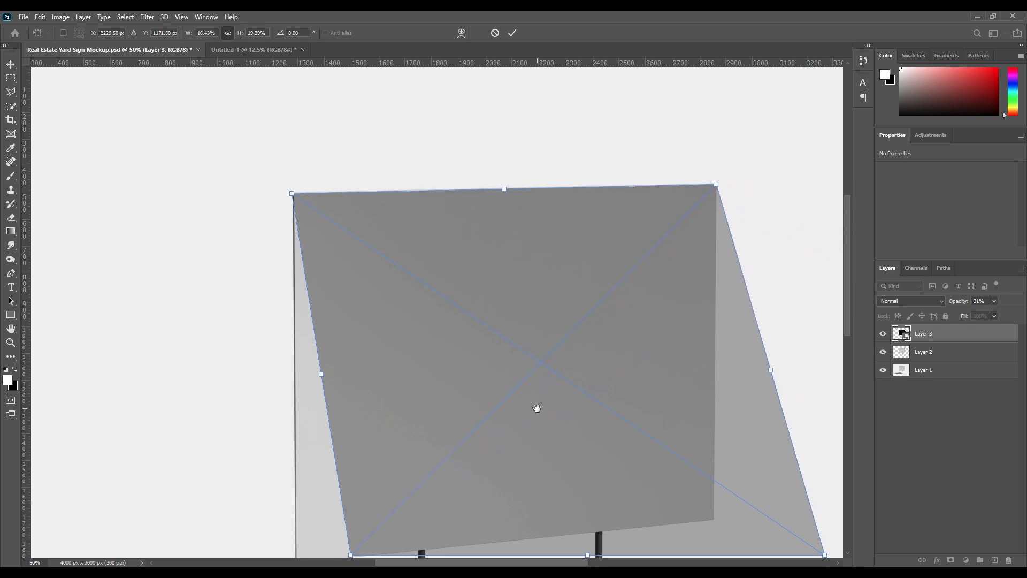
left_click_drag(537, 409, 603, 236)
left_click_drag(418, 389, 363, 392)
left_click_drag(770, 320, 667, 374)
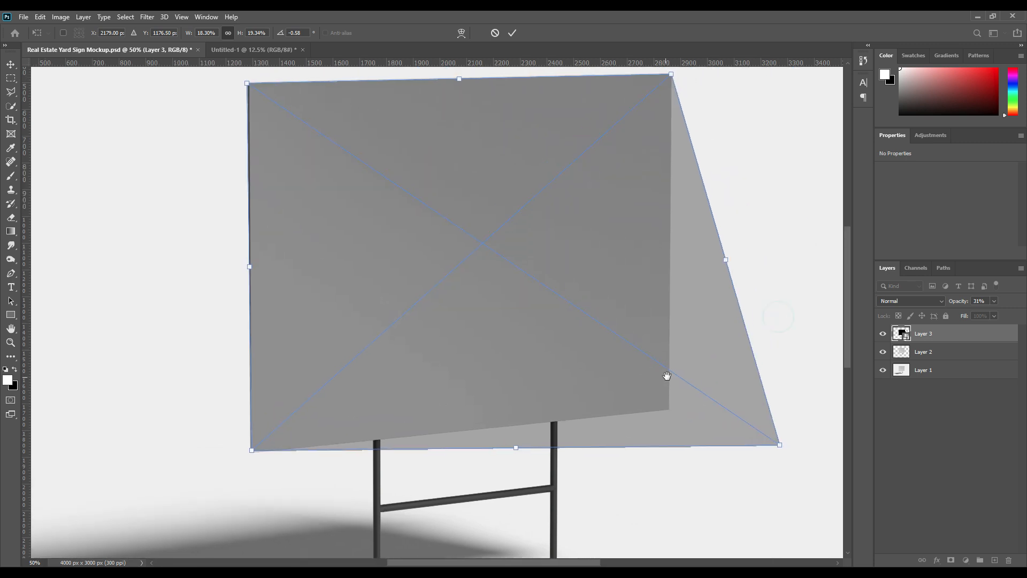
left_click_drag(780, 445, 669, 409)
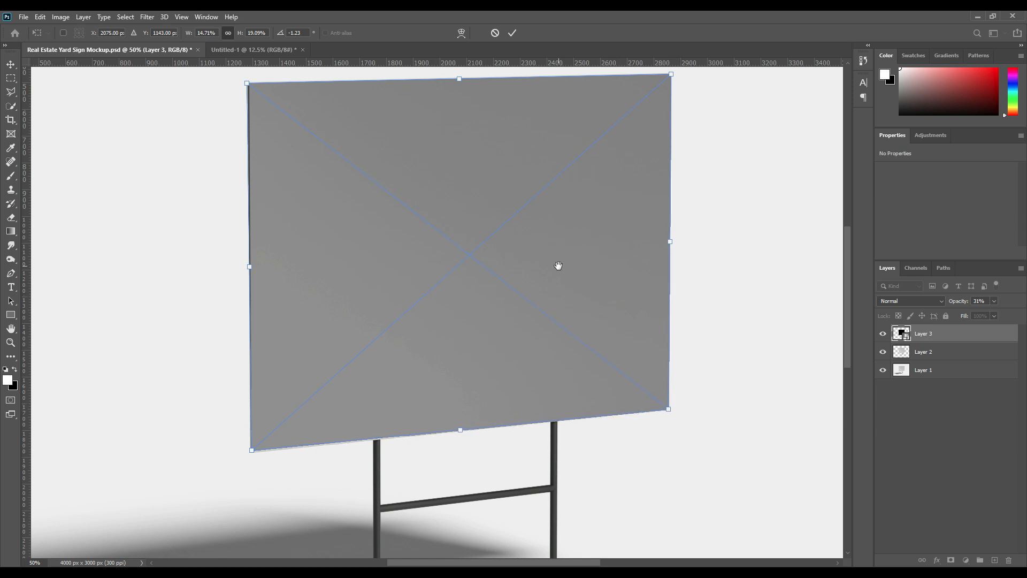
- Fine-tune the smart object's upper-left and lower-left corners to match the sign panel's edges precisely
left_click_drag(557, 268, 628, 342)
key("ctrl+plus")
key("ctrl+plus")
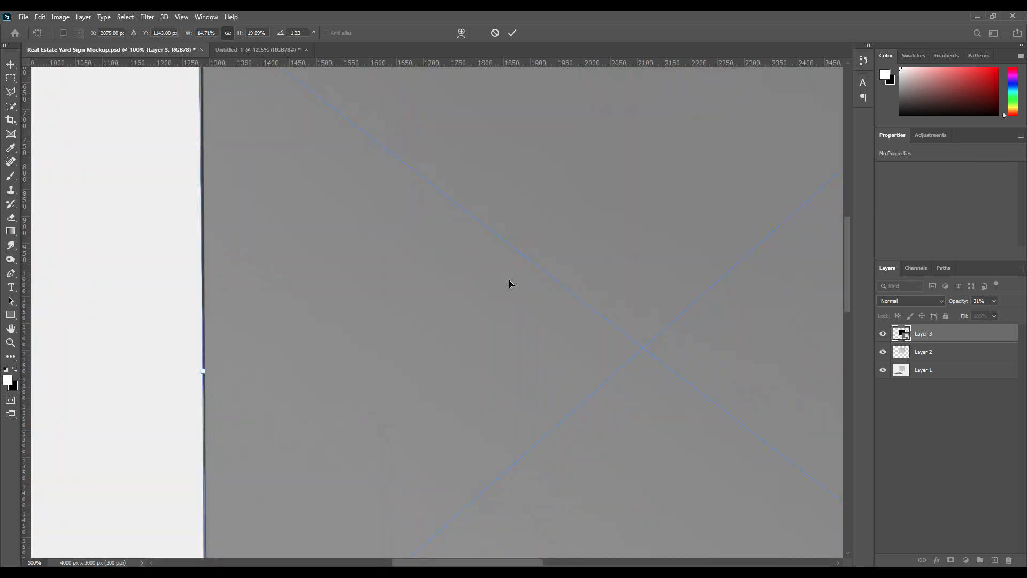
left_click_drag(334, 205, 518, 475)
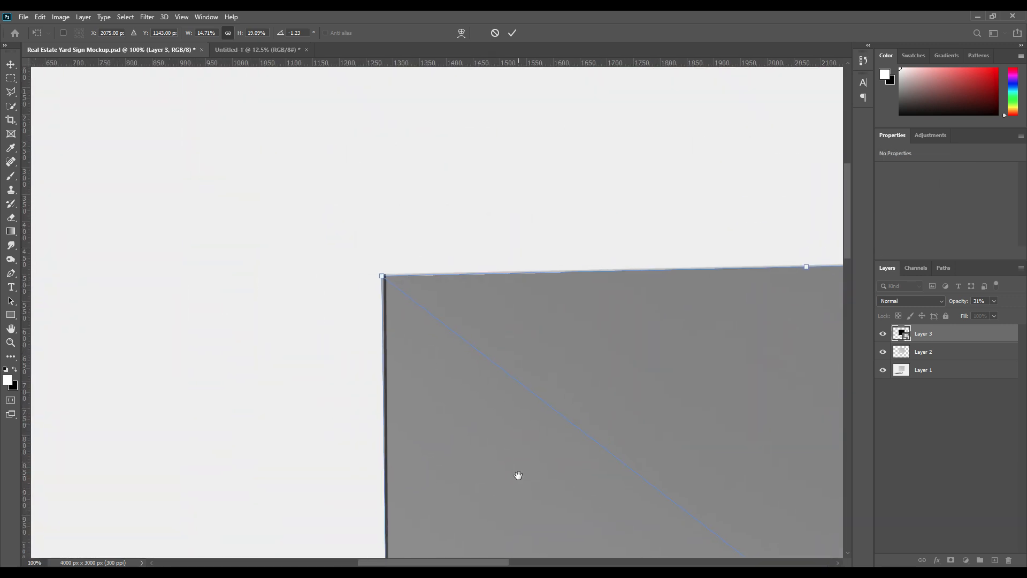
left_click_drag(382, 279, 388, 279)
left_click_drag(560, 465, 620, 168)
left_click_drag(571, 429, 551, 293)
left_click_drag(569, 427, 568, 385)
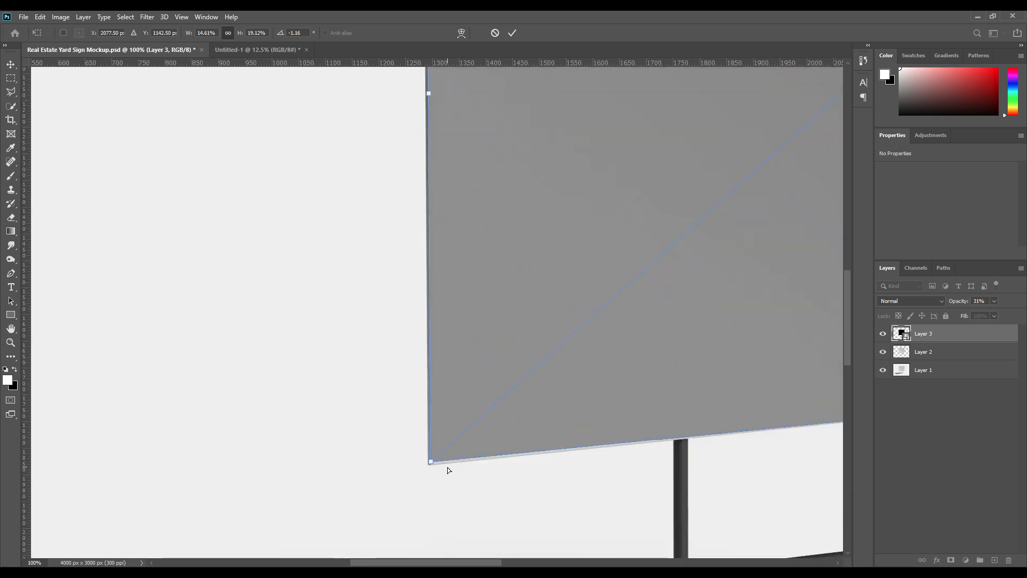
left_click_drag(431, 462, 432, 467)
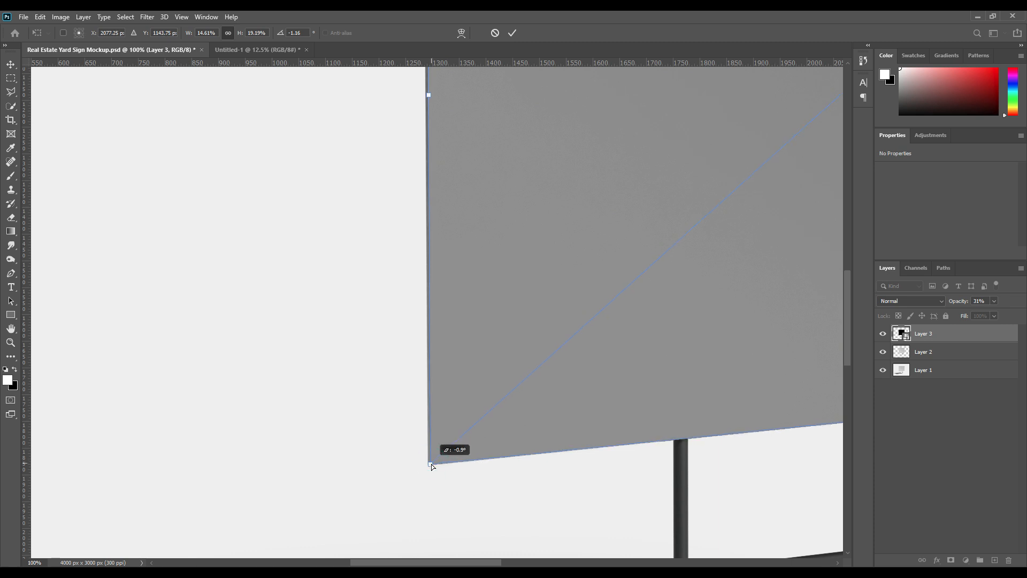
- Fine-tune the smart object's lower-right corner to match the sign panel's corner
left_click_drag(757, 339, 815, 364)
left_click_drag(541, 422, 713, 422)
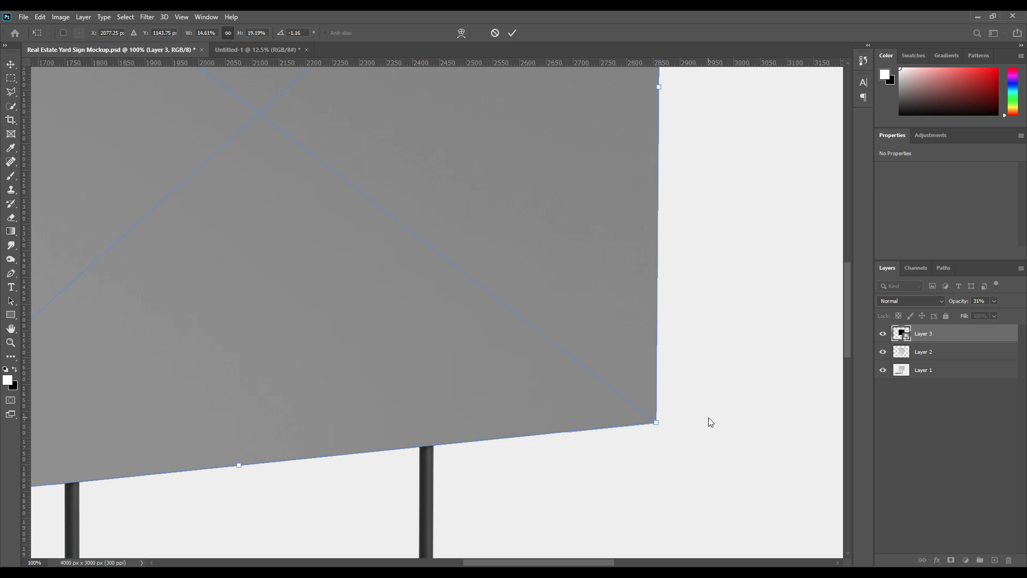
key("ctrl+plus")
left_click_drag(731, 466, 470, 351)
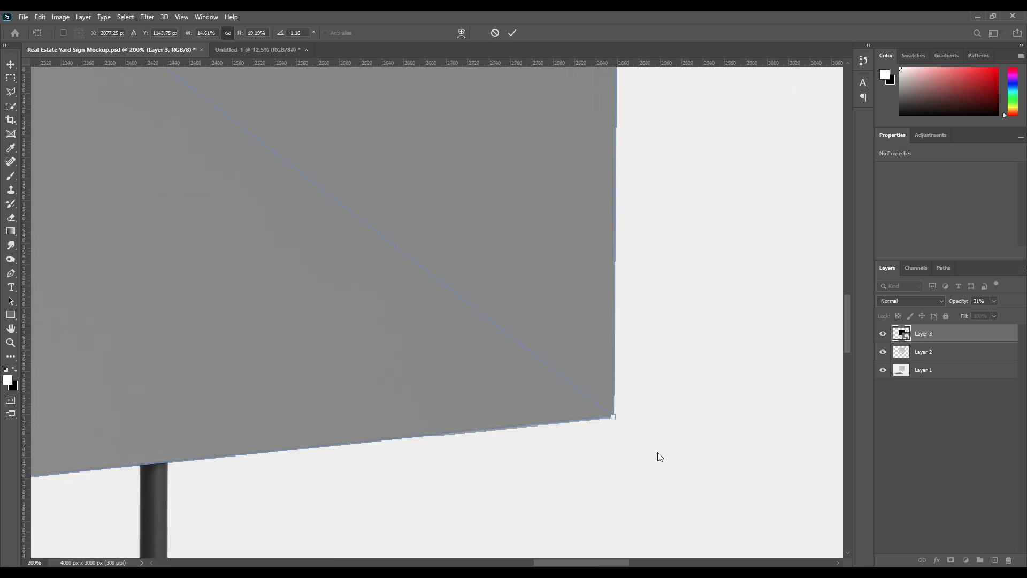
left_click_drag(614, 421, 615, 421)
- Fine-tune the smart object's upper-right corner to match the sign panel's corner and commit the distortion
left_click_drag(670, 176, 671, 434)
left_click_drag(686, 212, 693, 369)
left_click_drag(681, 223, 708, 393)
left_click_drag(709, 250, 704, 387)
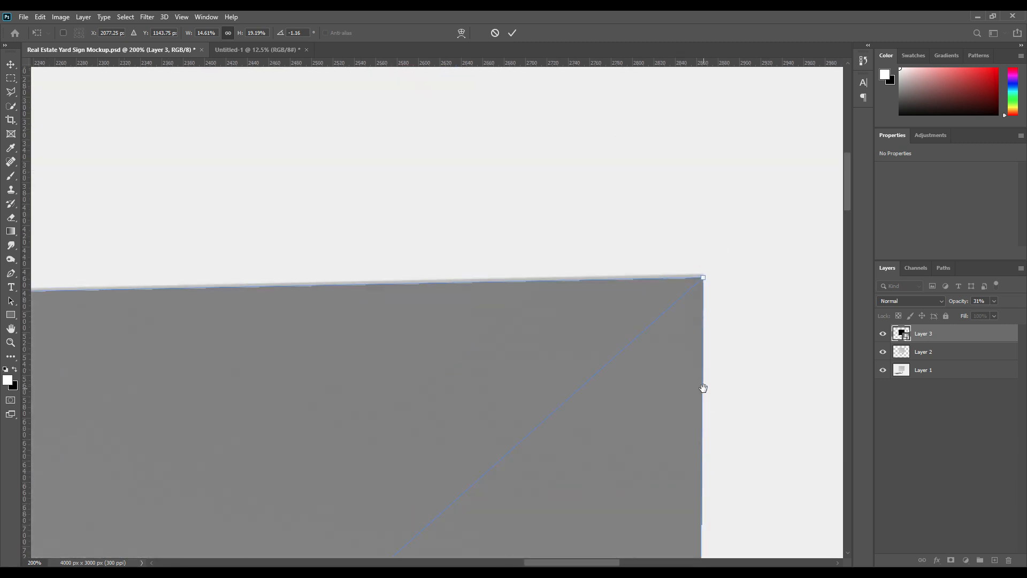
left_click_drag(705, 279, 703, 275)
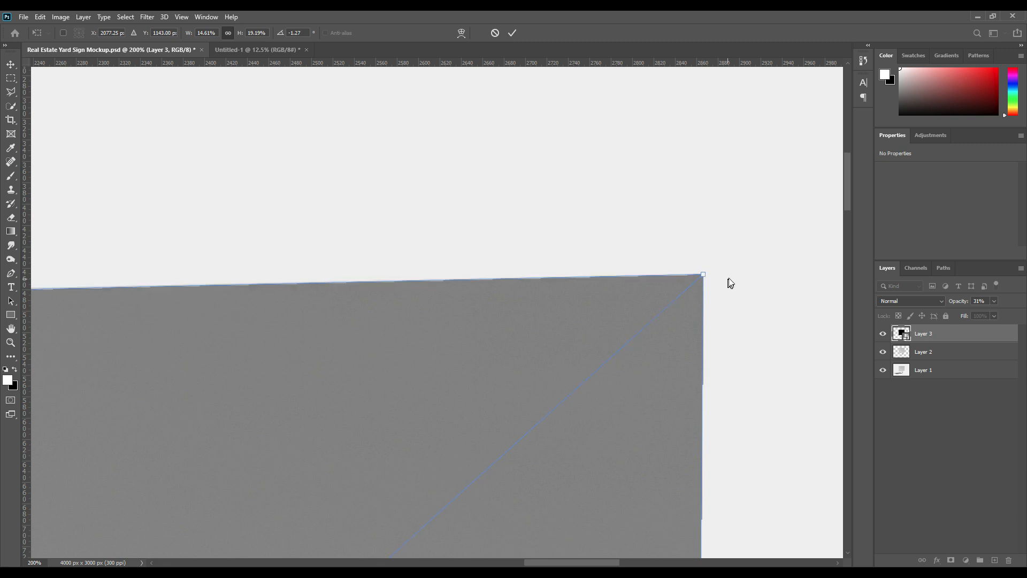
key("ctrl+0")
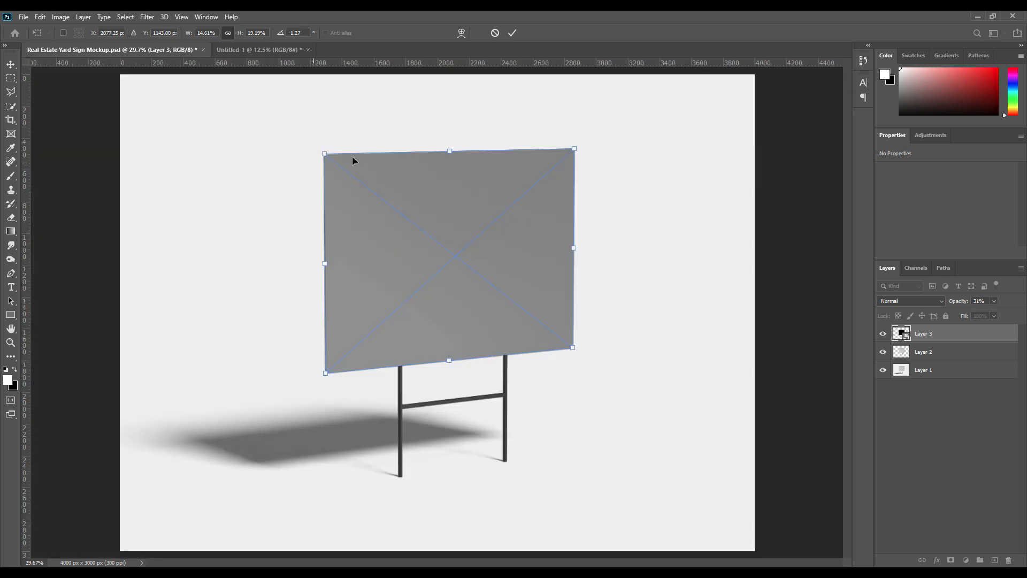
left_click(511, 33)
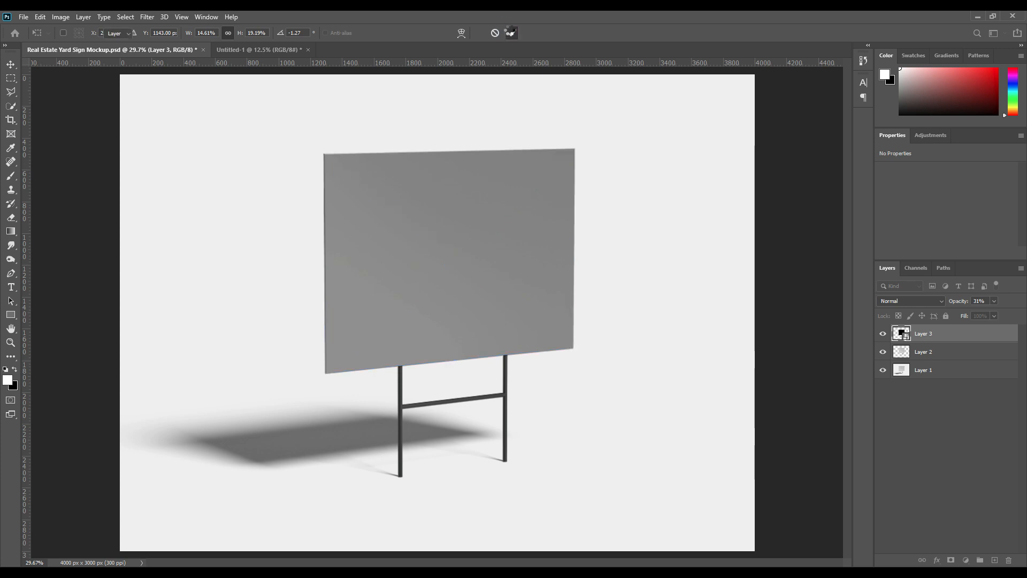
- Restore the black smart object's opacity to 100% and rename its layer Place Your Design
left_click_drag(954, 303, 993, 314)
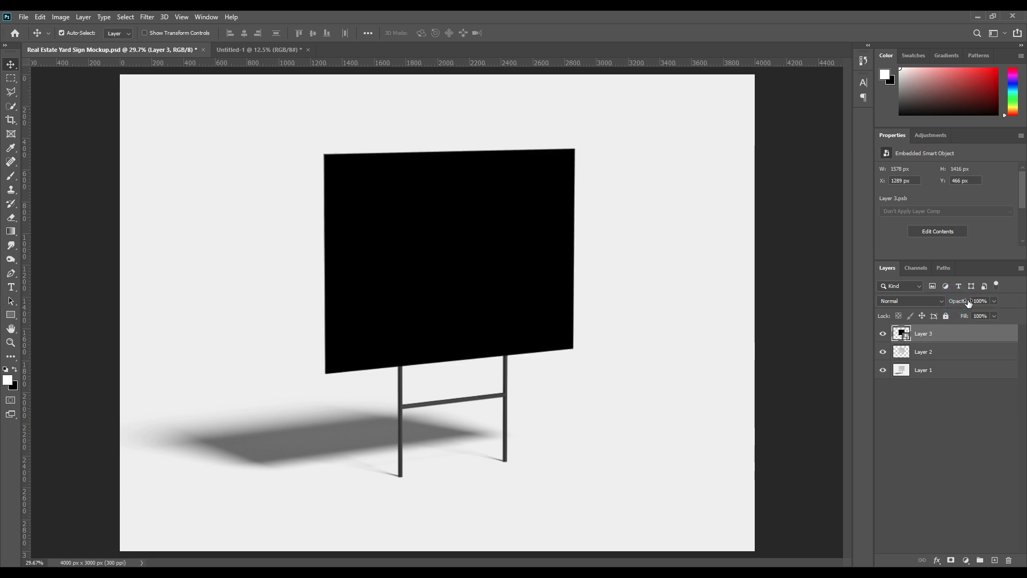
double_click(928, 333)
type("Place Your Design")
key("Return")
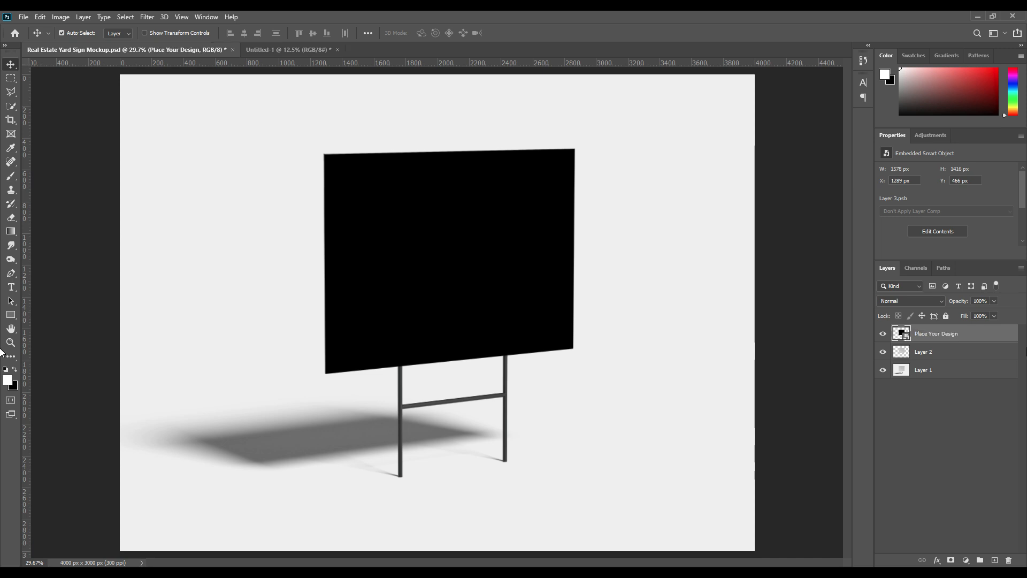
left_click(945, 389)
- Give the Place Your Design layer a red colour label
right_click(934, 334)
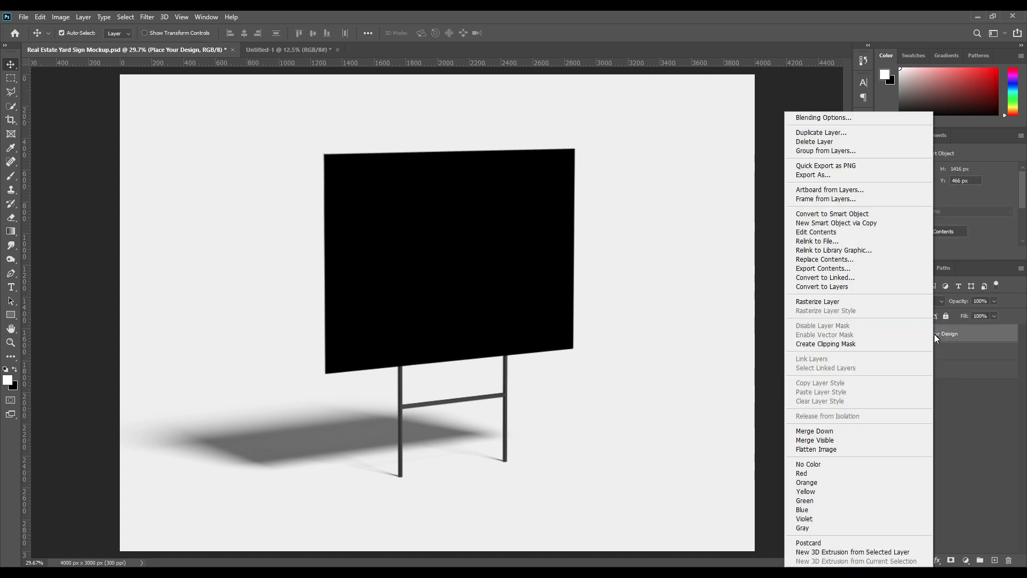
left_click(826, 472)
left_click(944, 448)
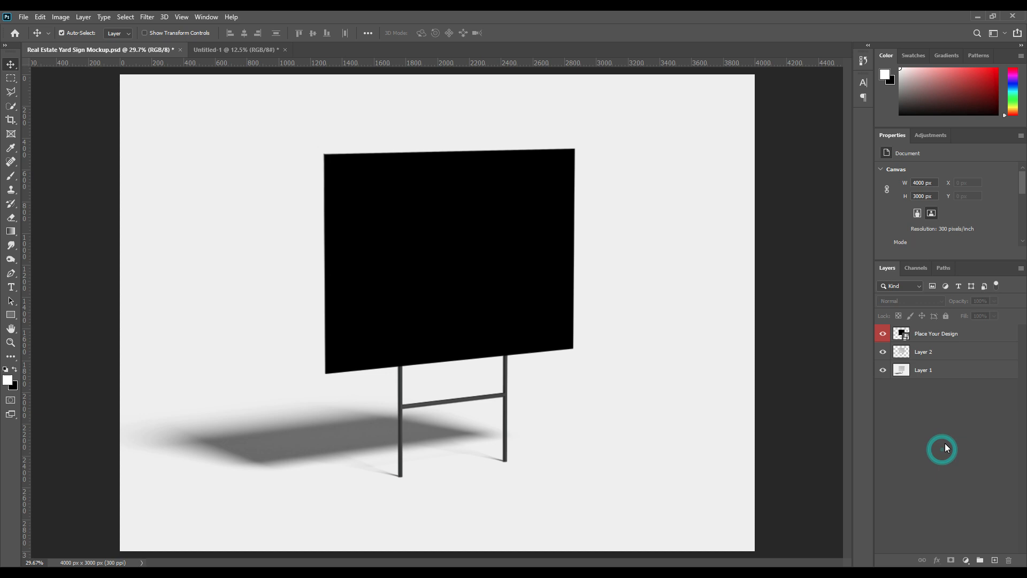
- Isolate the cut-out sign layer by hiding the other two layers, and rename it Object
left_click(929, 356)
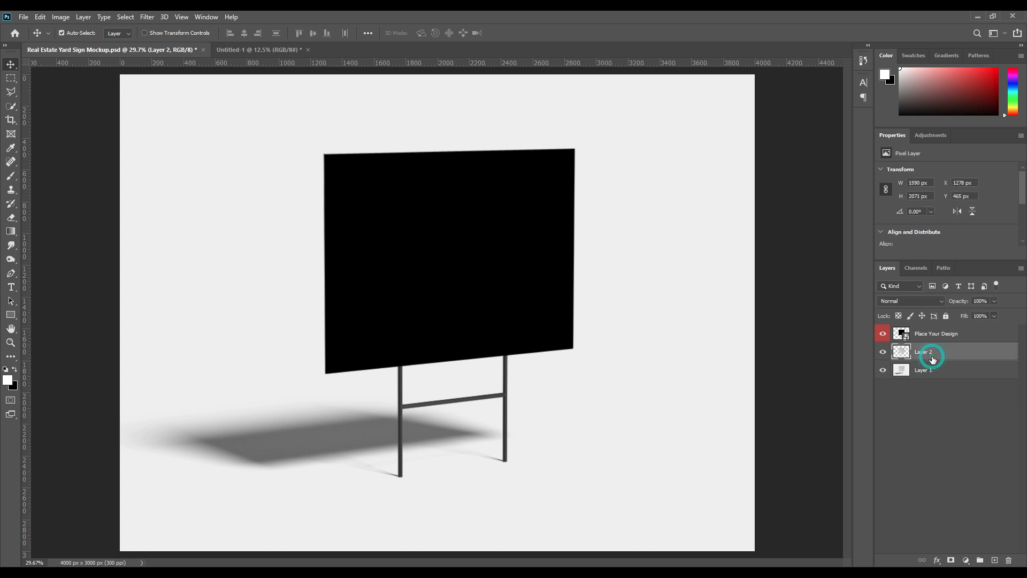
left_click(882, 334)
left_click(883, 369)
left_click(883, 352)
left_click(883, 351)
left_click(883, 352)
left_click(883, 352)
double_click(923, 352)
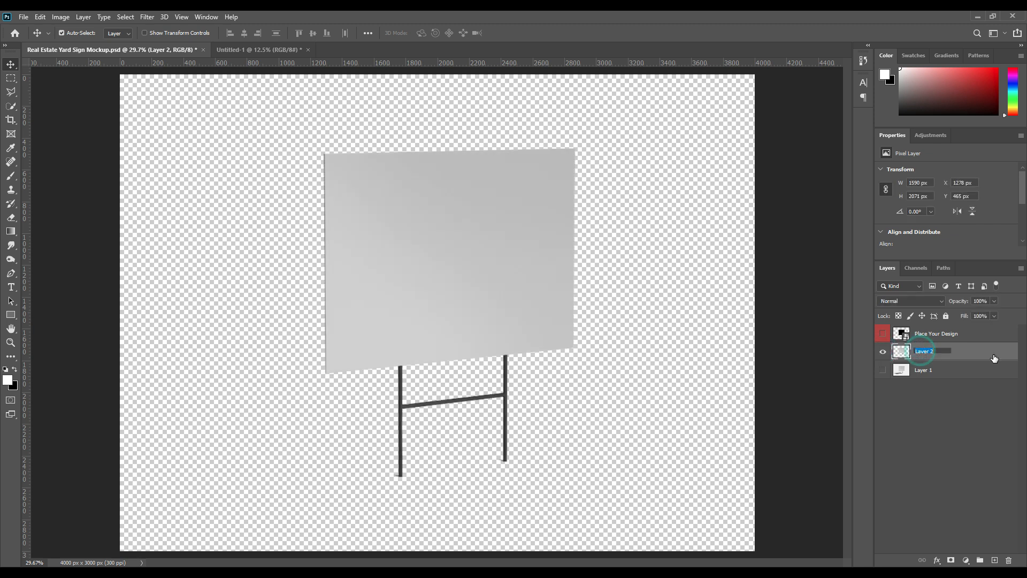
type("Object")
key("Return")
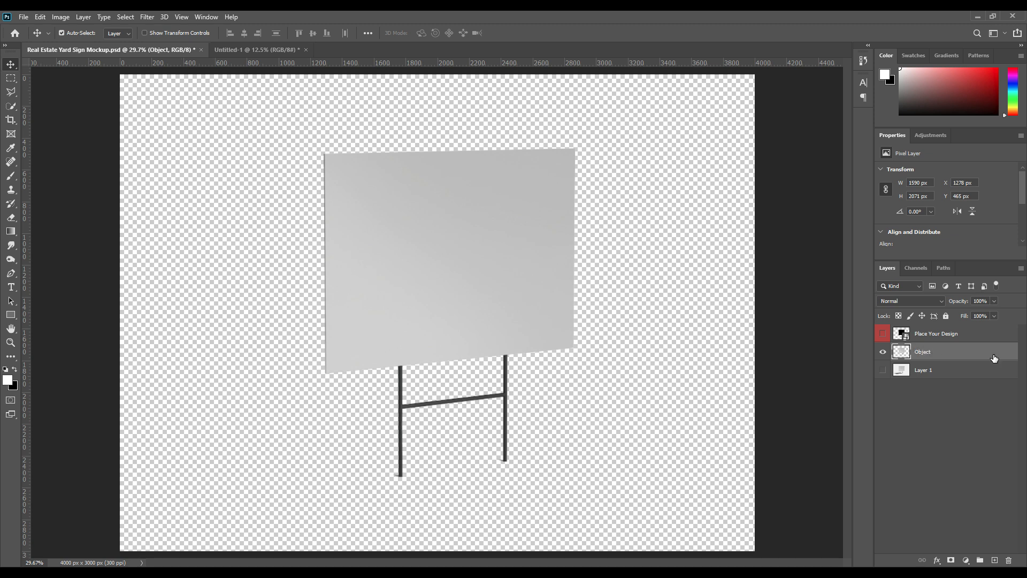
- Show Layer 1 and the Place Your Design layer again
left_click(883, 370)
left_click(935, 334)
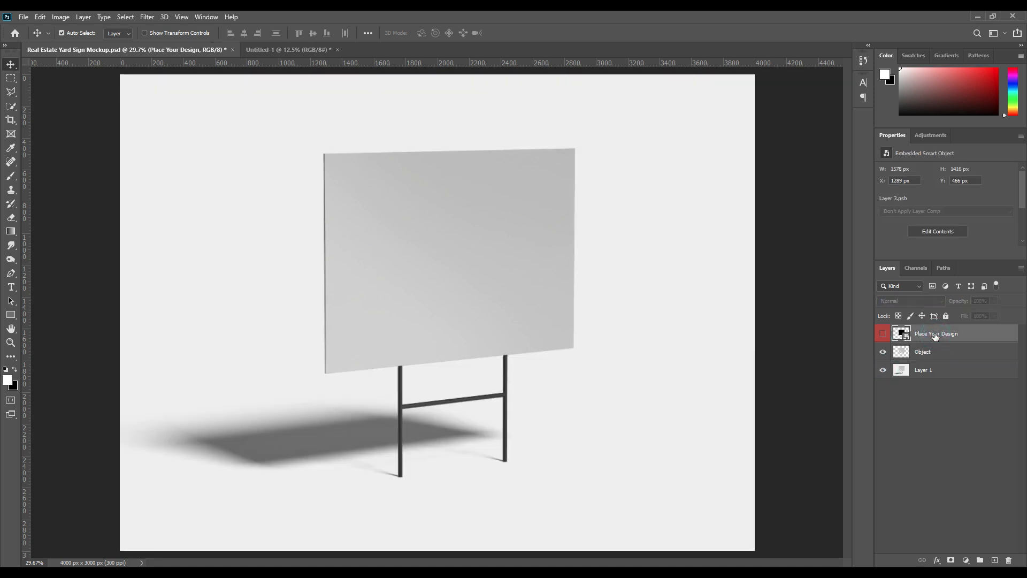
left_click(882, 333)
left_click(935, 337)
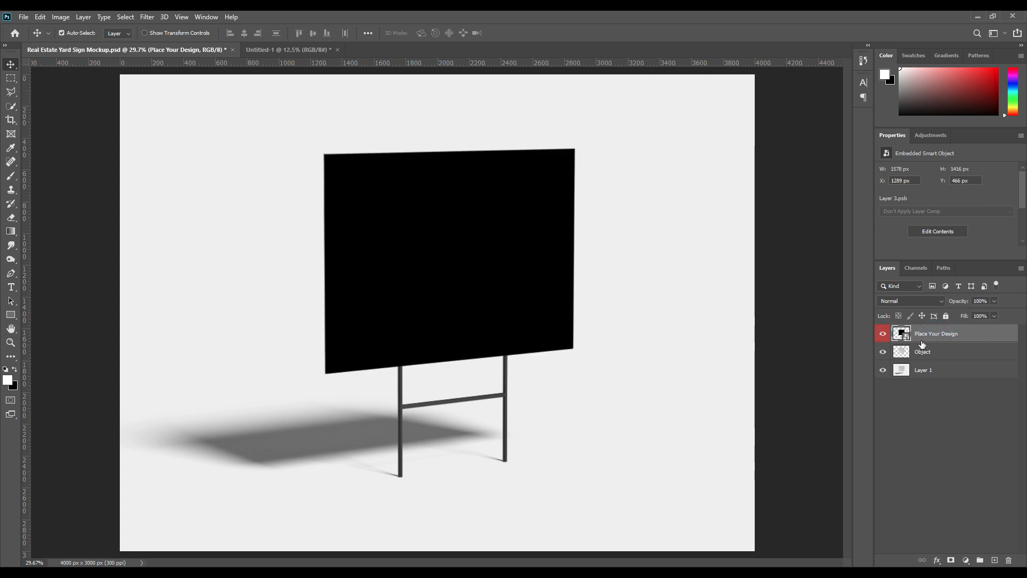
- Open the Place Your Design smart object, place the 3x2 real estate artwork over its full canvas, and save the contents
double_click(903, 334)
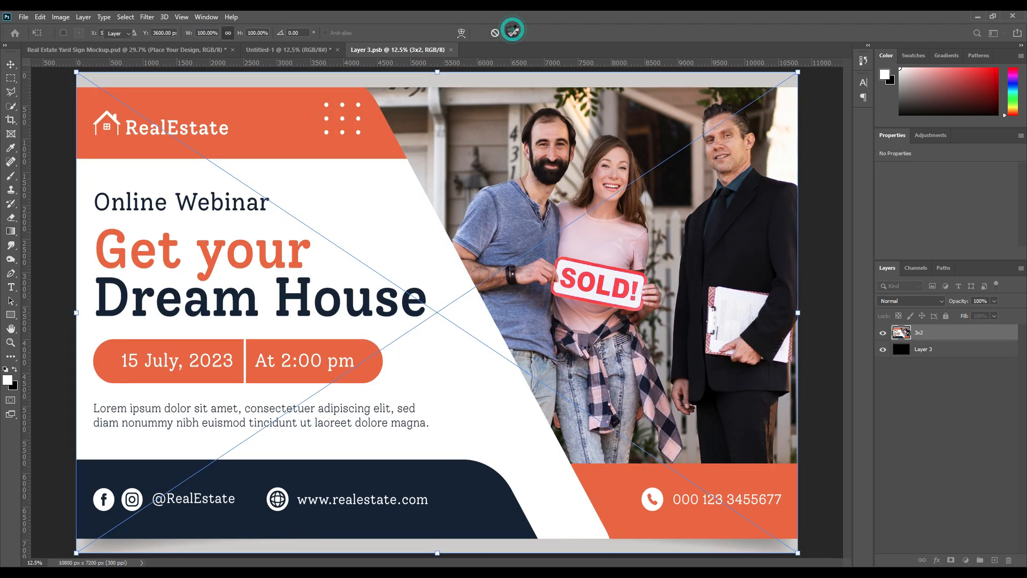
left_click(512, 32)
left_click(24, 16)
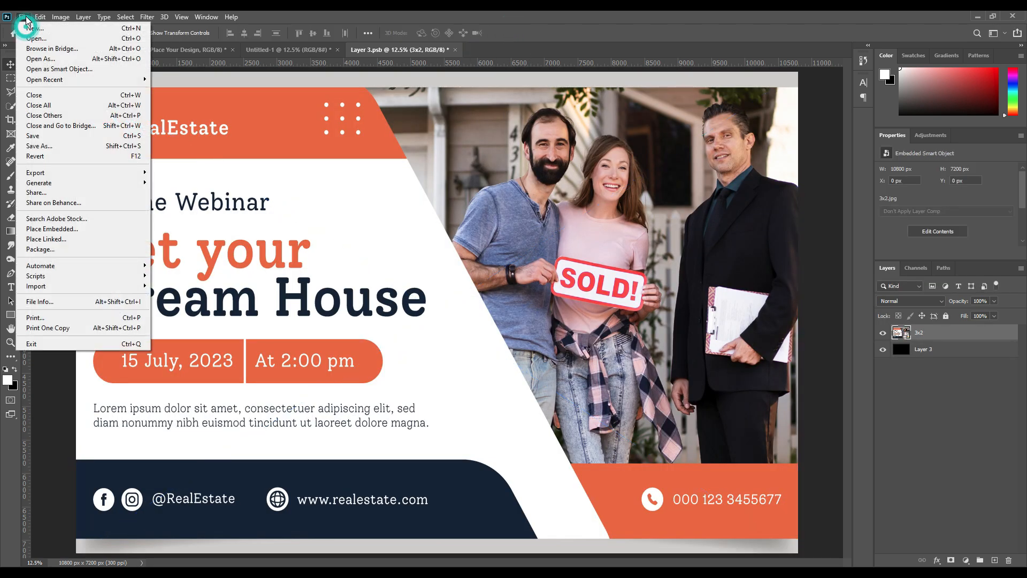
left_click(46, 137)
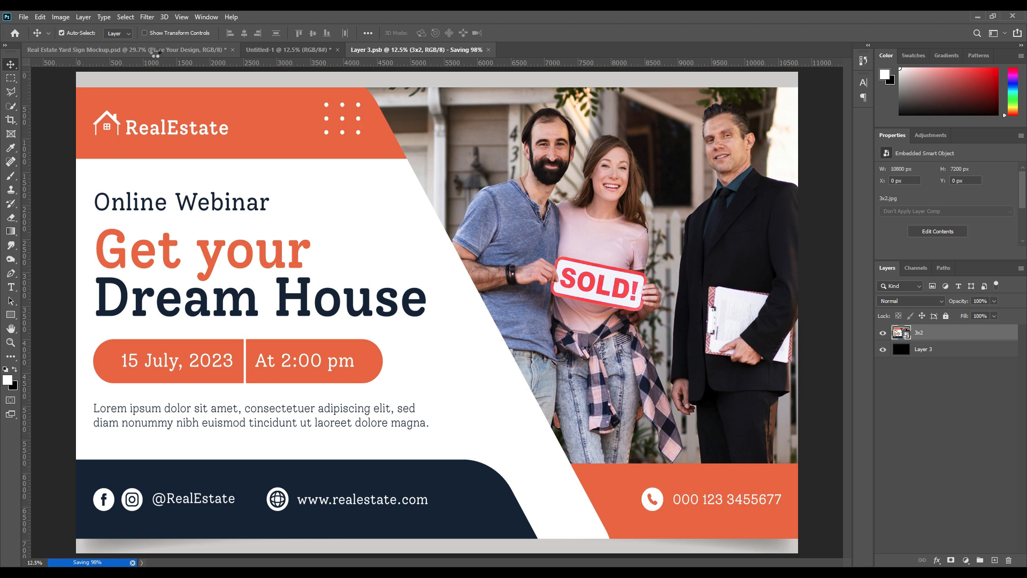
- Return to the yard sign mockup document and set the Place Your Design layer's blend mode to Multiply
left_click(155, 51)
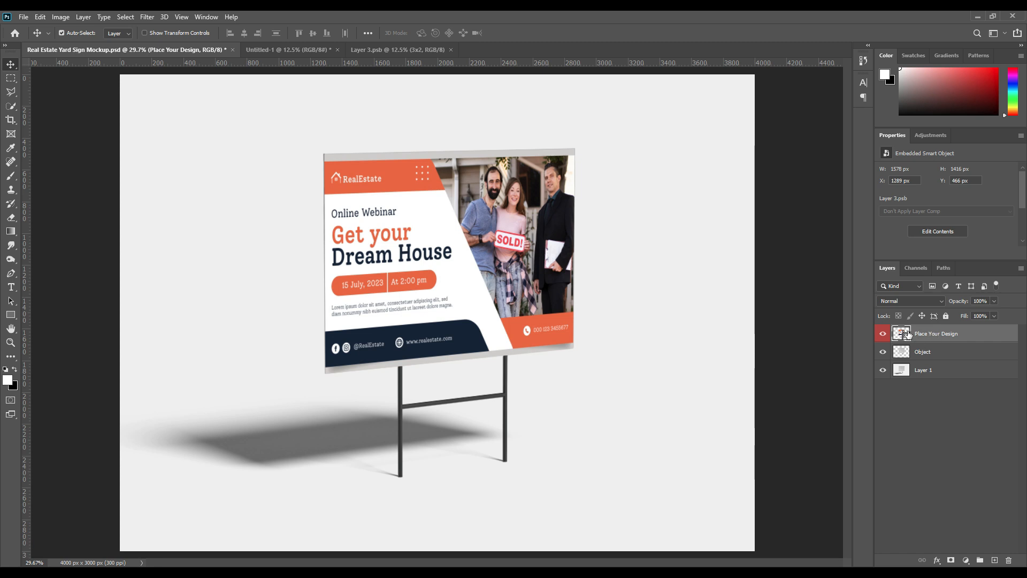
left_click(917, 300)
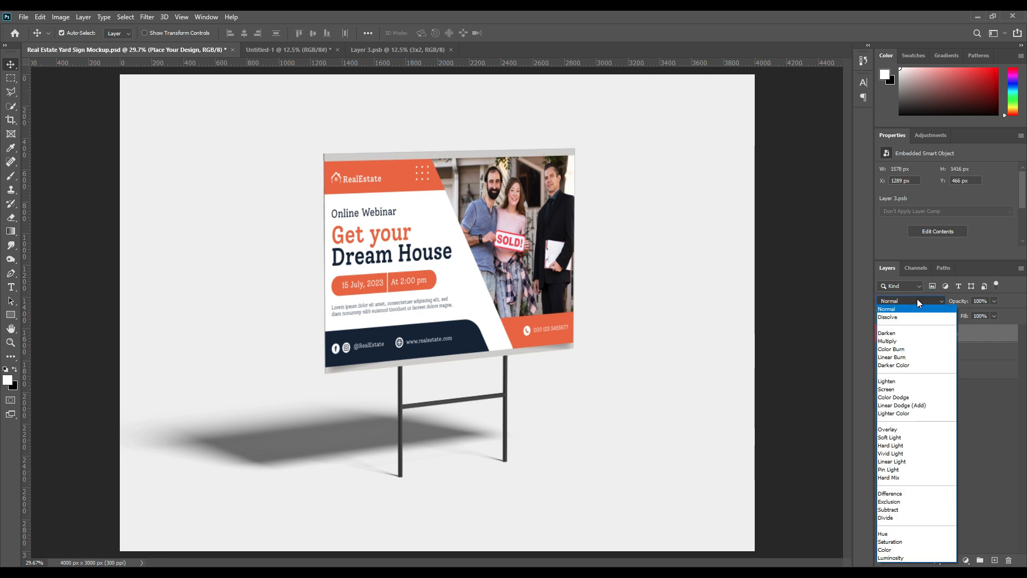
left_click(893, 342)
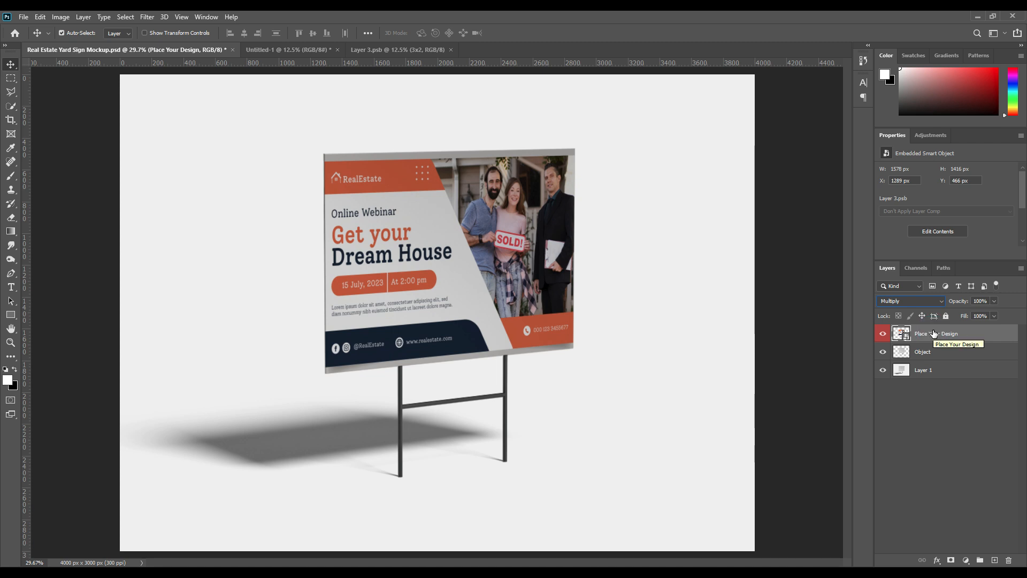
- Duplicate the Object layer, move the copy above Place Your Design, and clip it to that layer
left_click(937, 355)
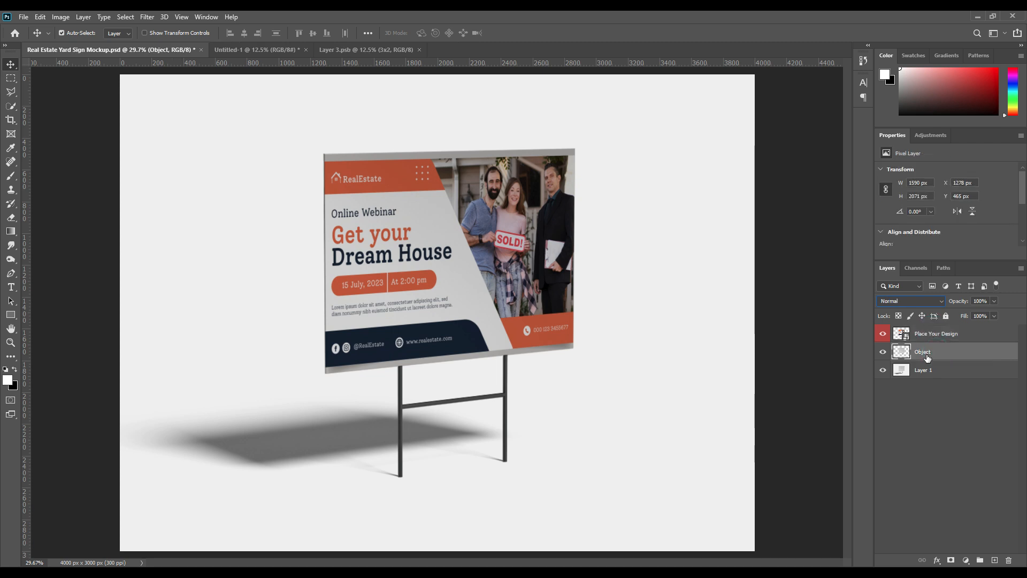
left_click(939, 351)
key("ctrl+j")
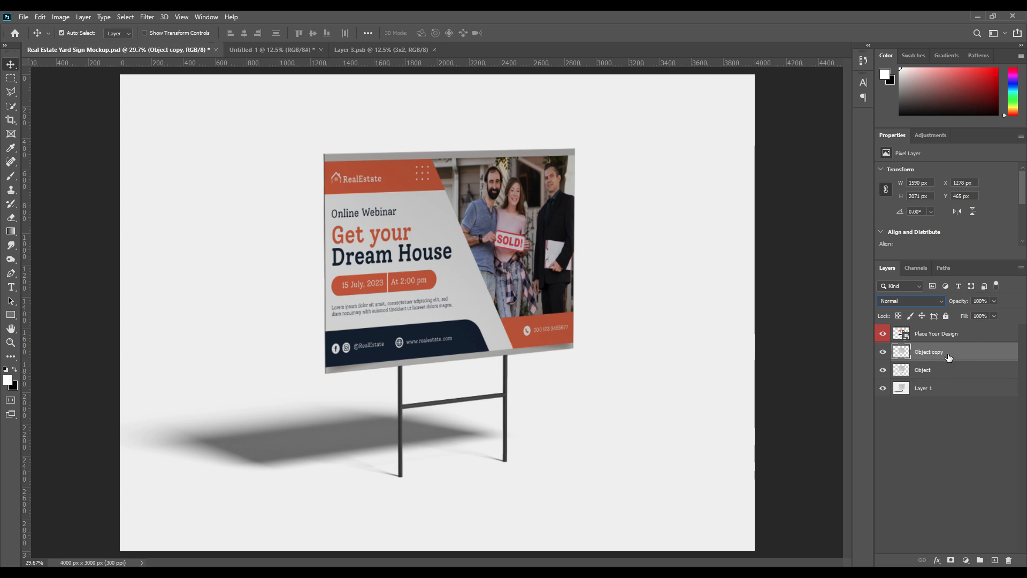
left_click_drag(958, 352, 955, 331)
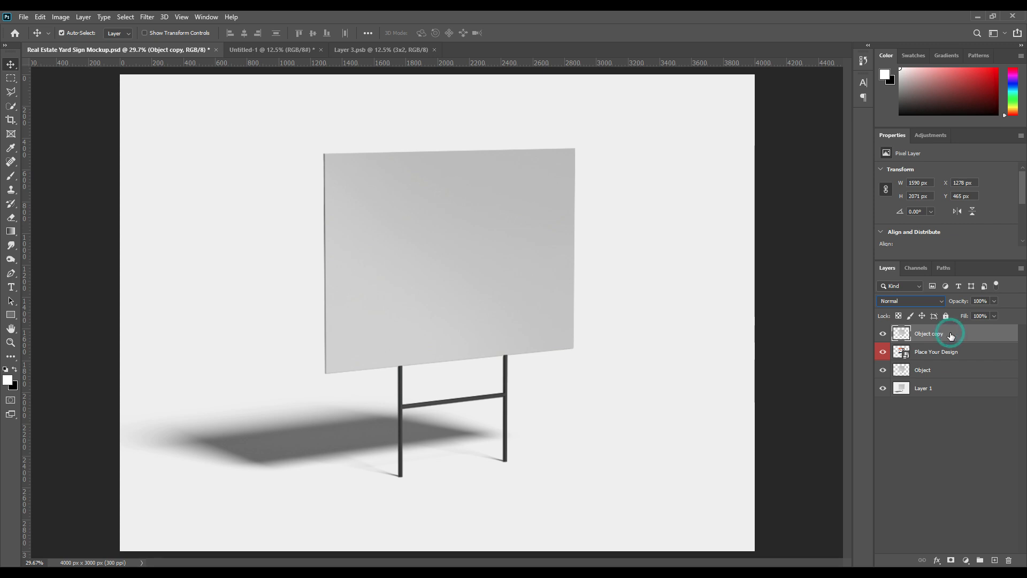
right_click(952, 334)
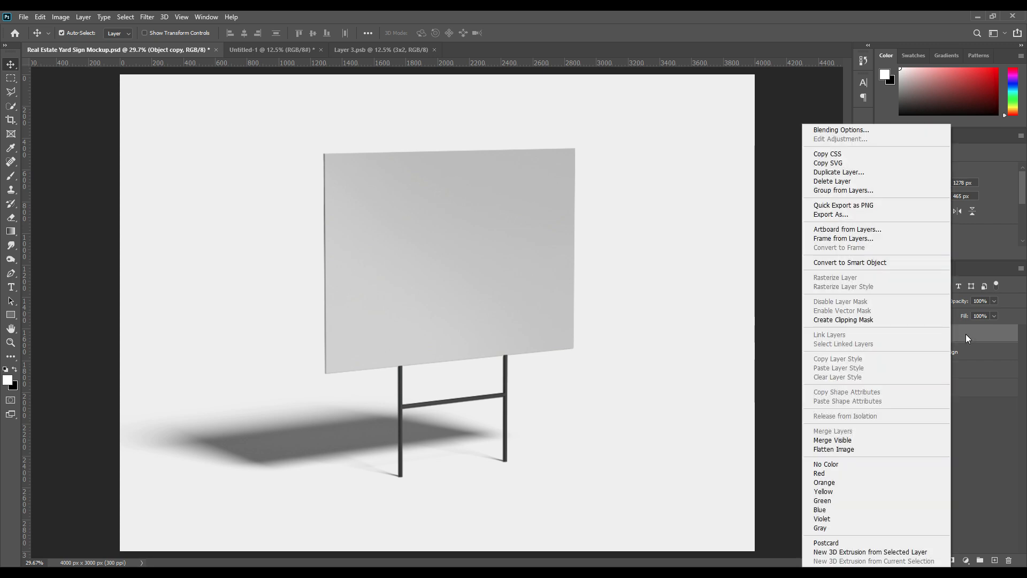
left_click(865, 320)
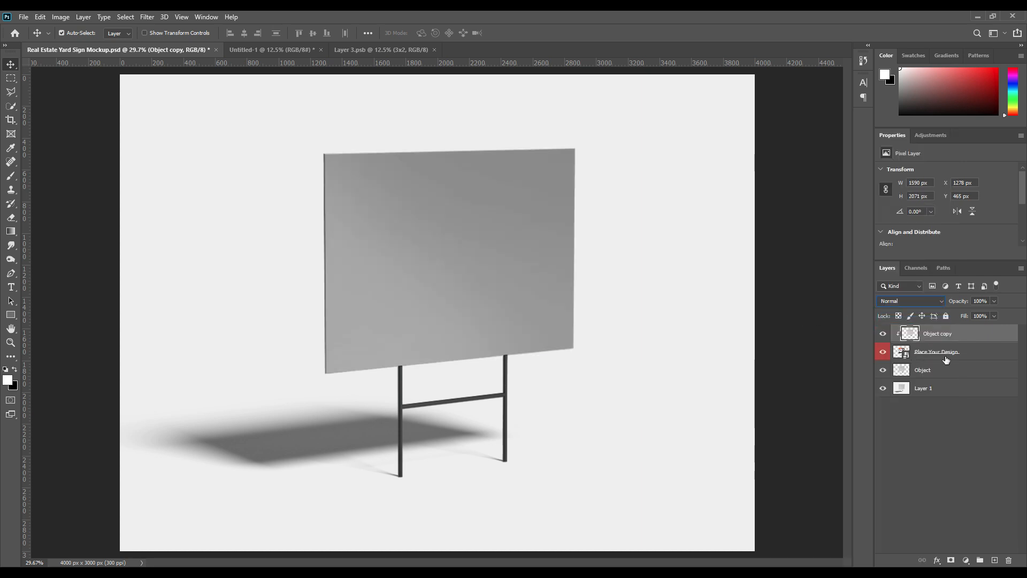
- Set the clipped Object copy's blend mode to Screen and raise its Levels black input to 200
left_click(904, 303)
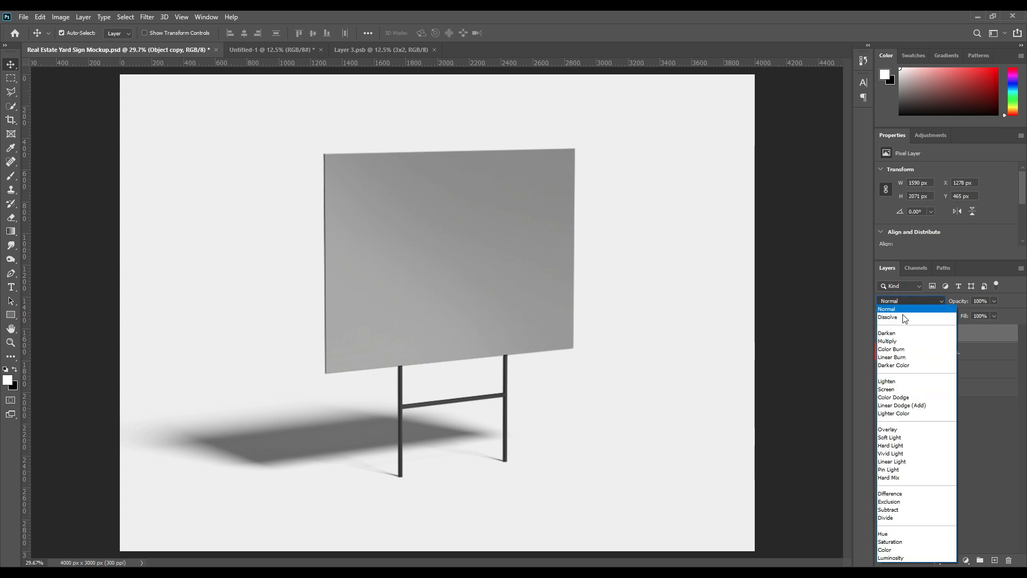
left_click(892, 389)
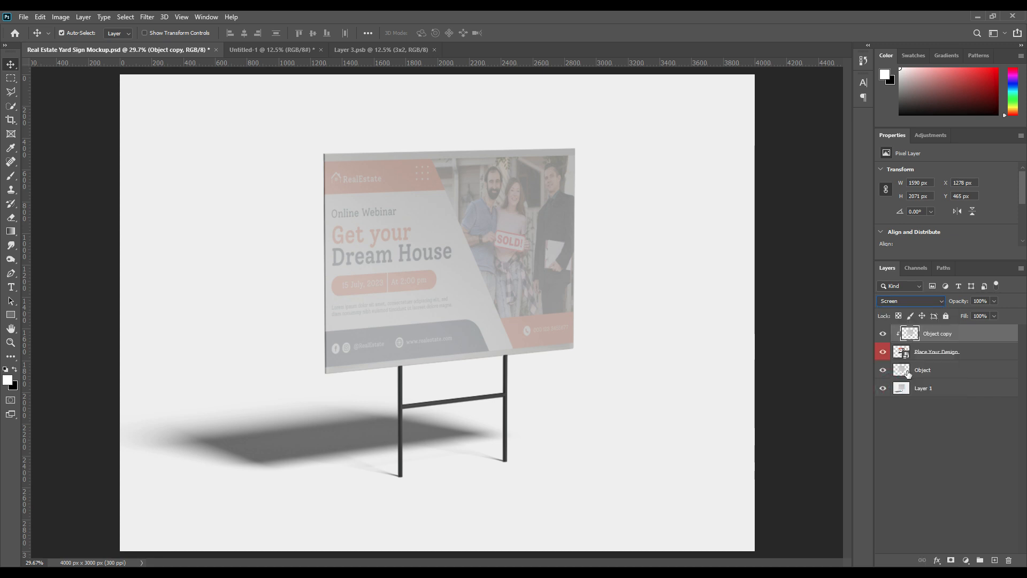
left_click(975, 337)
key("ctrl+l")
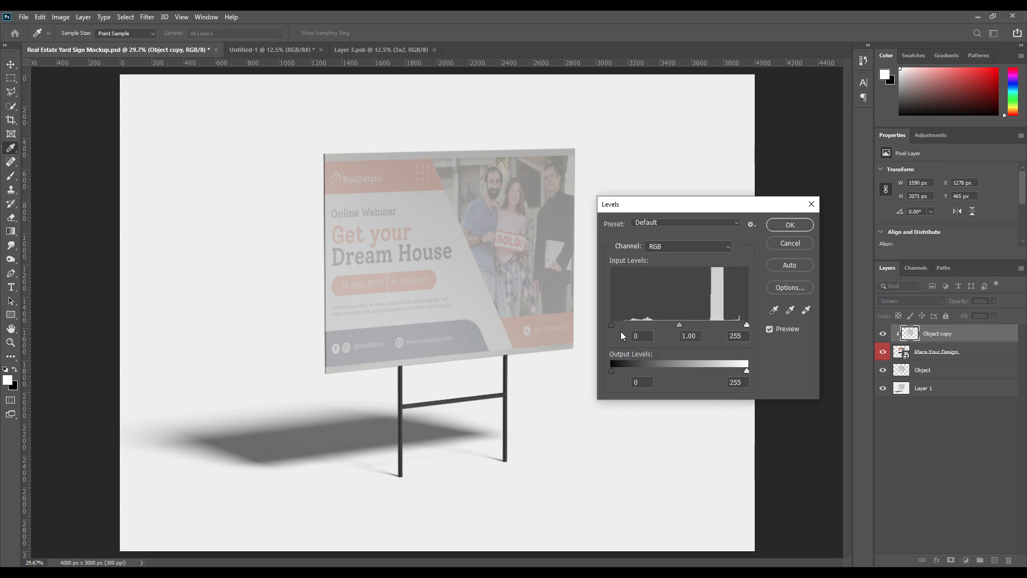
left_click_drag(612, 326, 618, 326)
left_click_drag(692, 324, 719, 322)
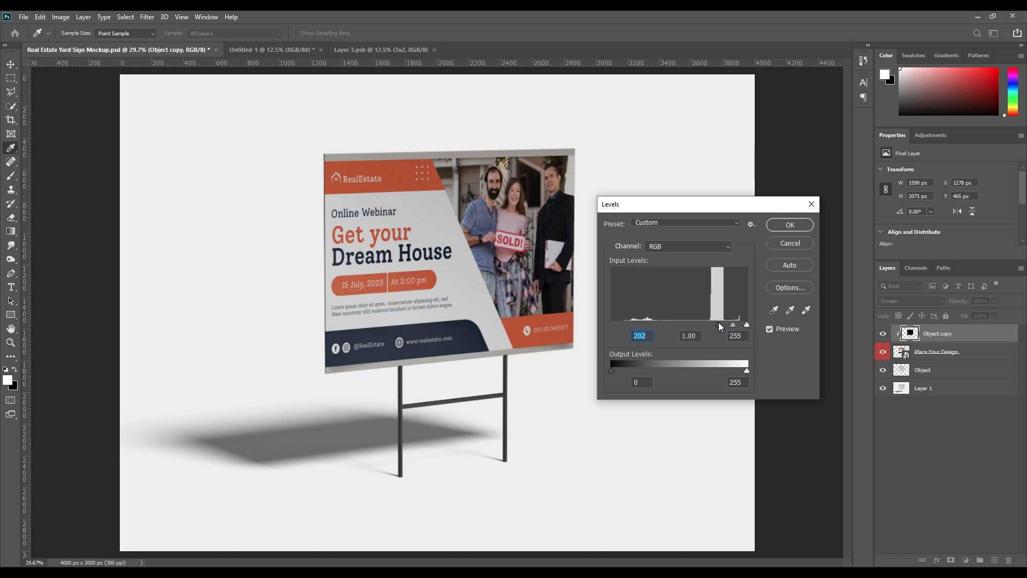
left_click_drag(718, 322, 717, 322)
left_click(790, 226)
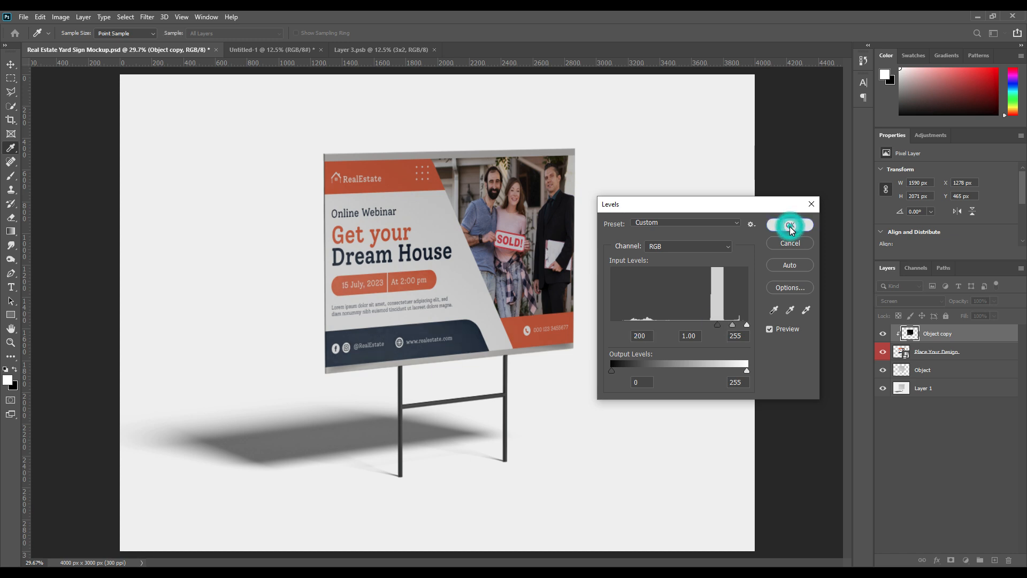
- Compare the sign with and without the clipped Object copy, and set the copy's blend mode to Linear Dodge (Add)
left_click(884, 334)
left_click(883, 333)
left_click(883, 334)
left_click(884, 334)
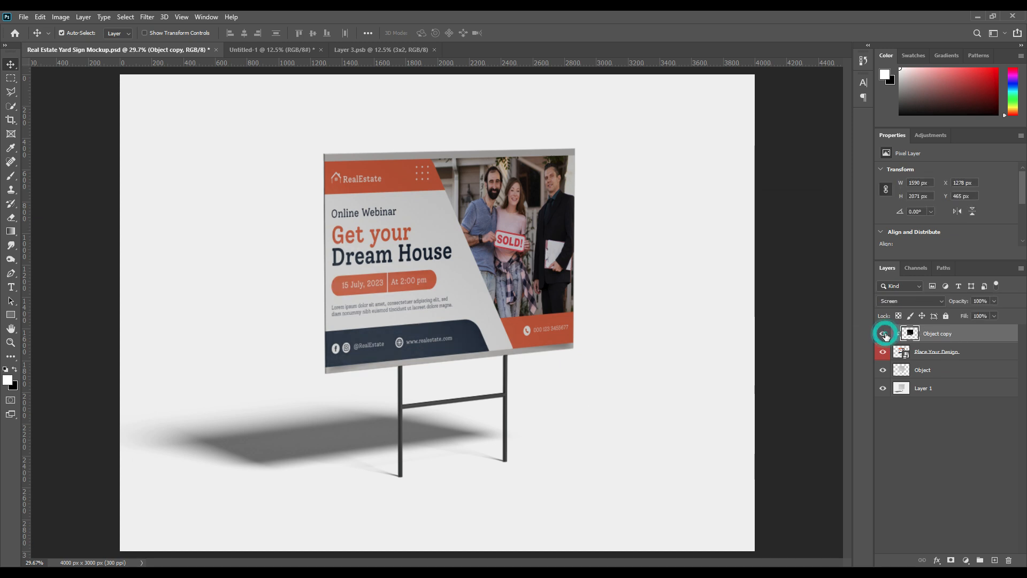
left_click(912, 300)
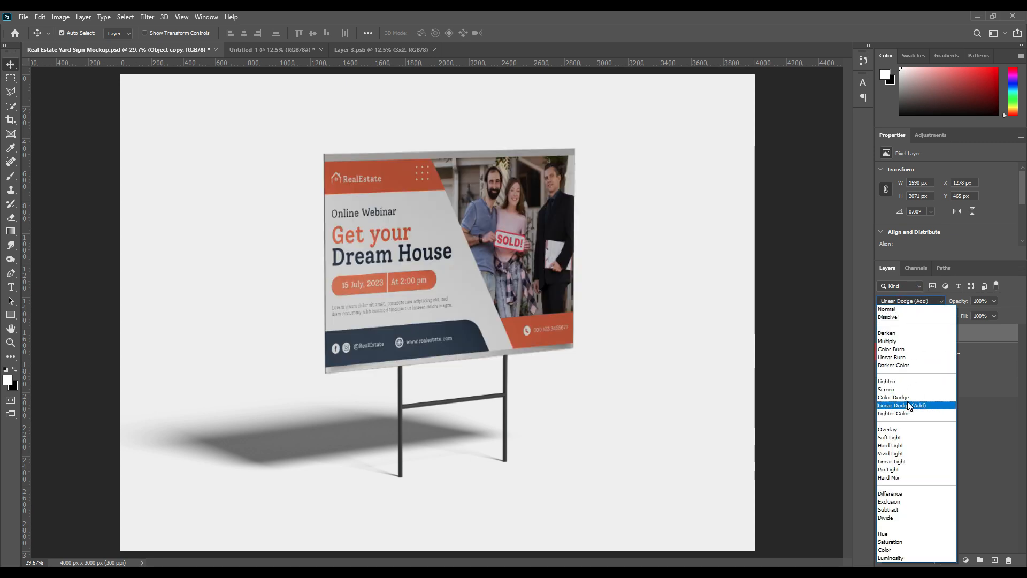
left_click(908, 406)
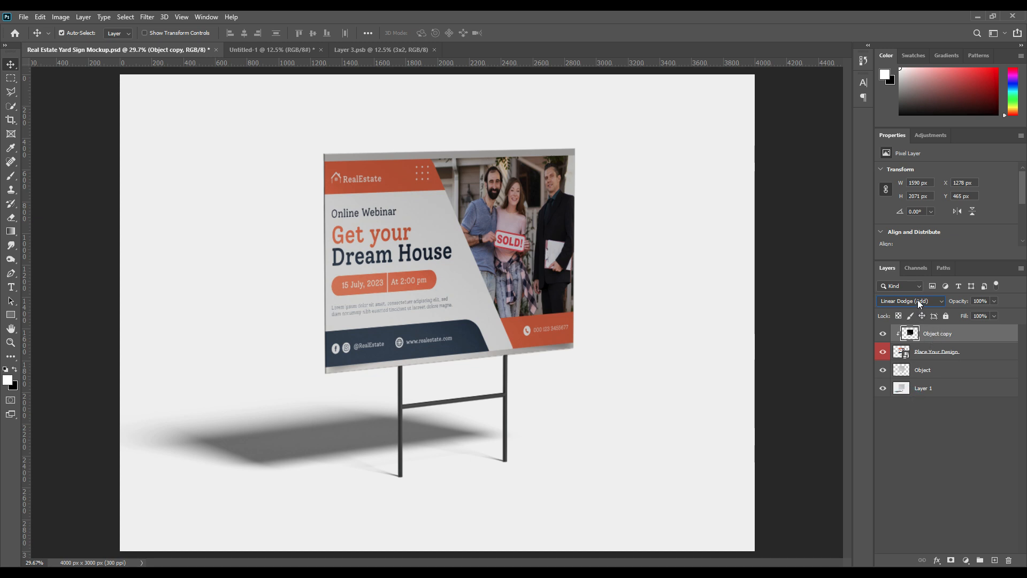
- Rename the clipped Object copy layer as Light
left_click(943, 436)
double_click(935, 333)
type("Light")
key("Return")
left_click(972, 432)
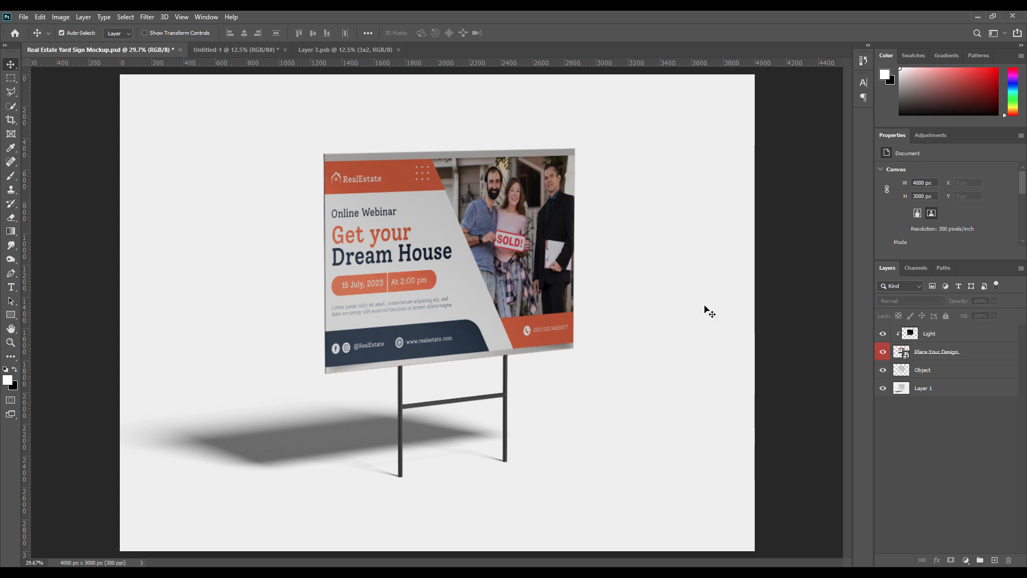
- Place the 3209 garden photo directly above Layer 1 and scale it to 54.01% so it fills the canvas height
left_click(954, 389)
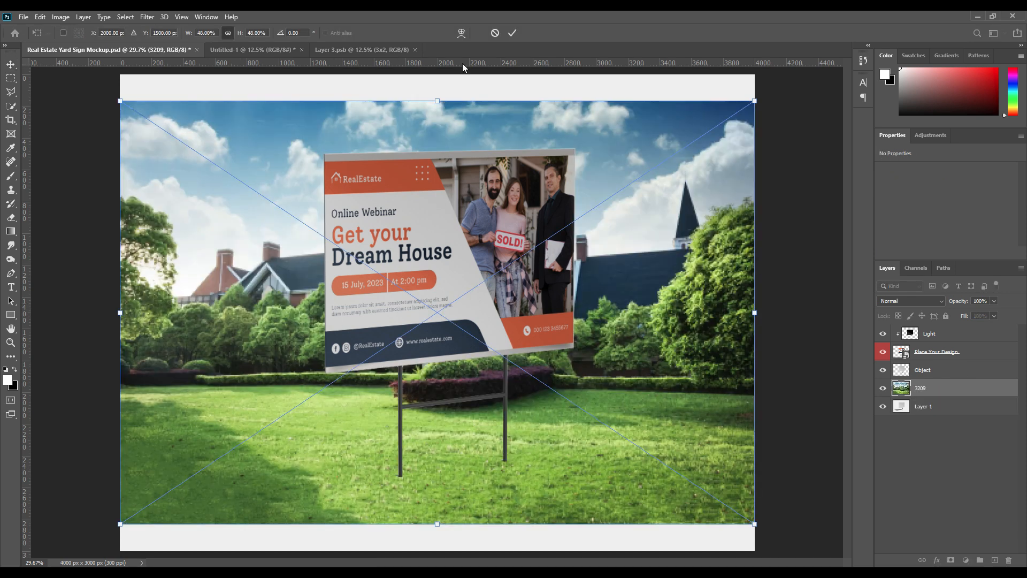
left_click_drag(438, 102, 438, 74)
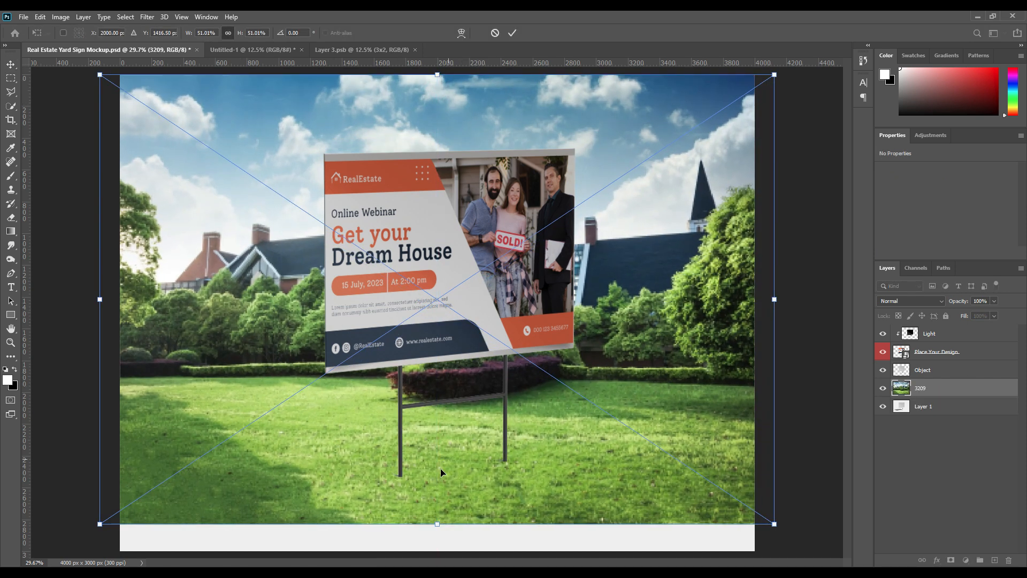
left_click_drag(437, 520, 437, 551)
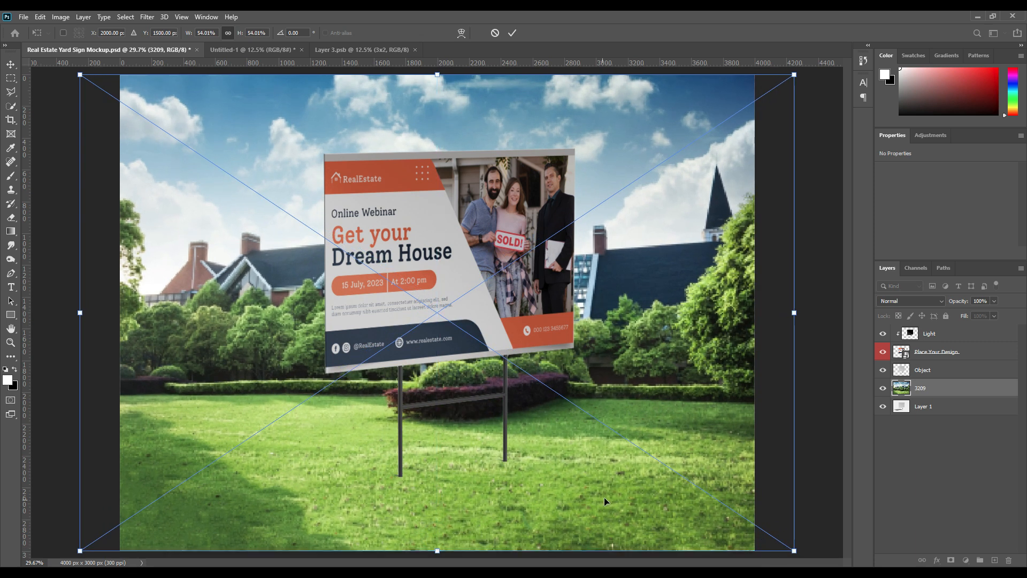
left_click(512, 28)
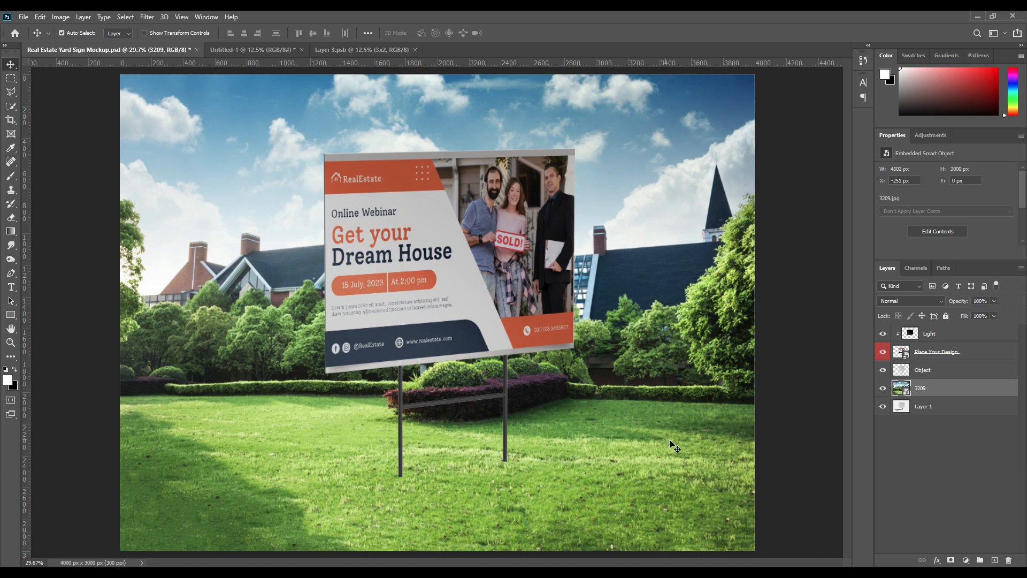
- Rename the 3209 photo layer as Background and give it a red color label
left_click(927, 408)
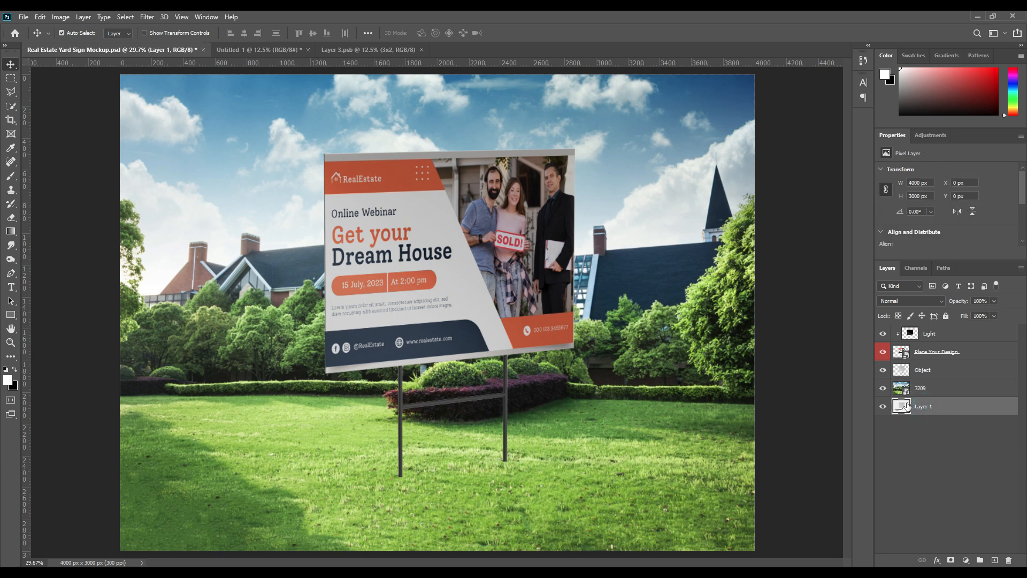
left_click(924, 371)
double_click(923, 388)
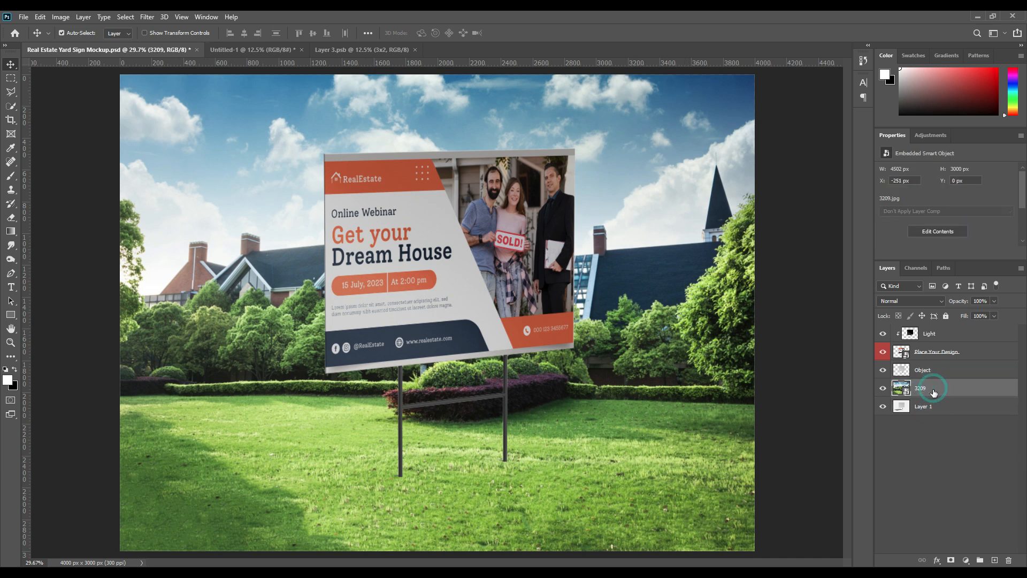
type("Background")
key("Return")
right_click(961, 393)
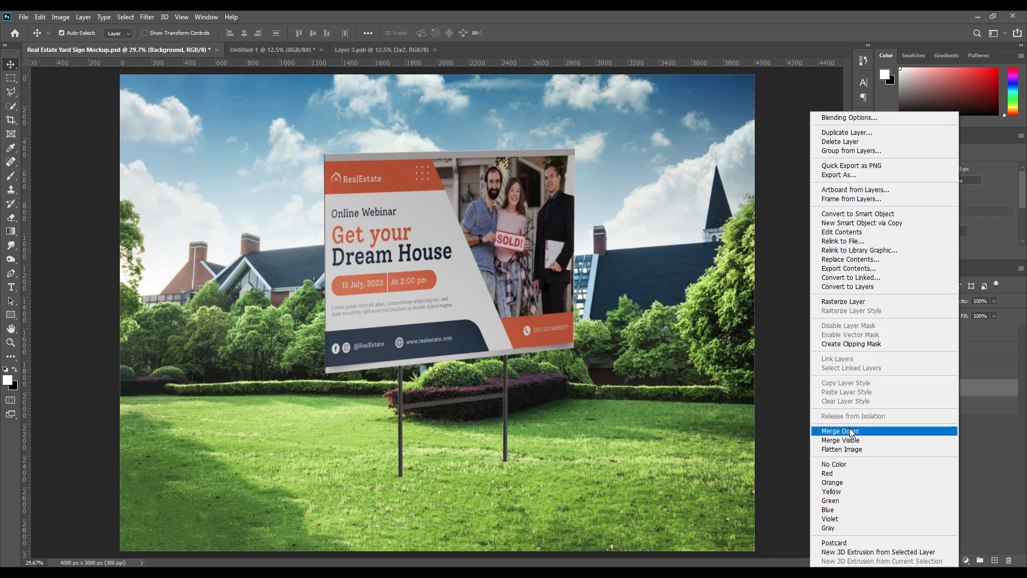
left_click(836, 474)
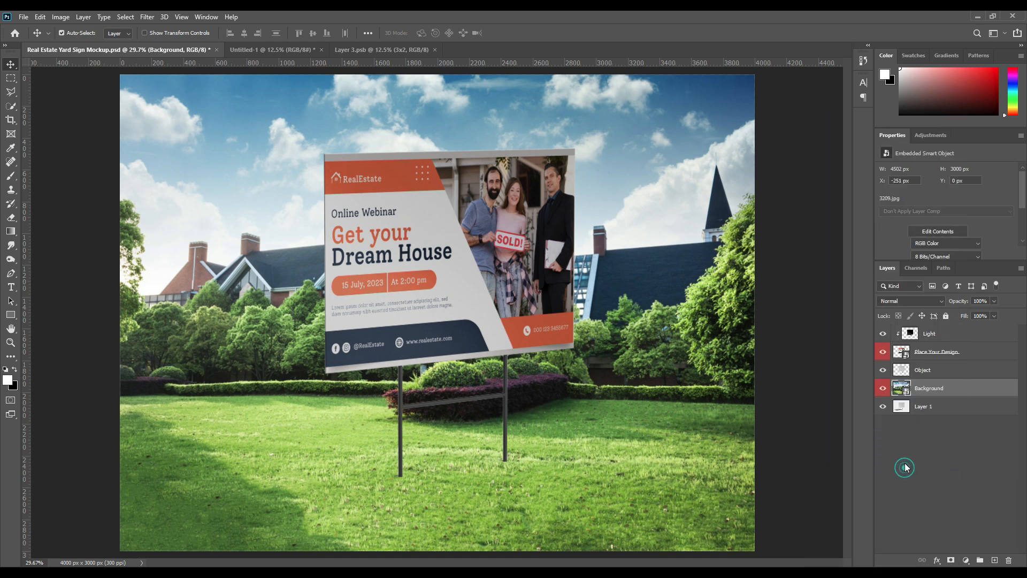
- Set the Background layer's blend mode to Multiply and compare the scene with and without the photo
left_click(918, 301)
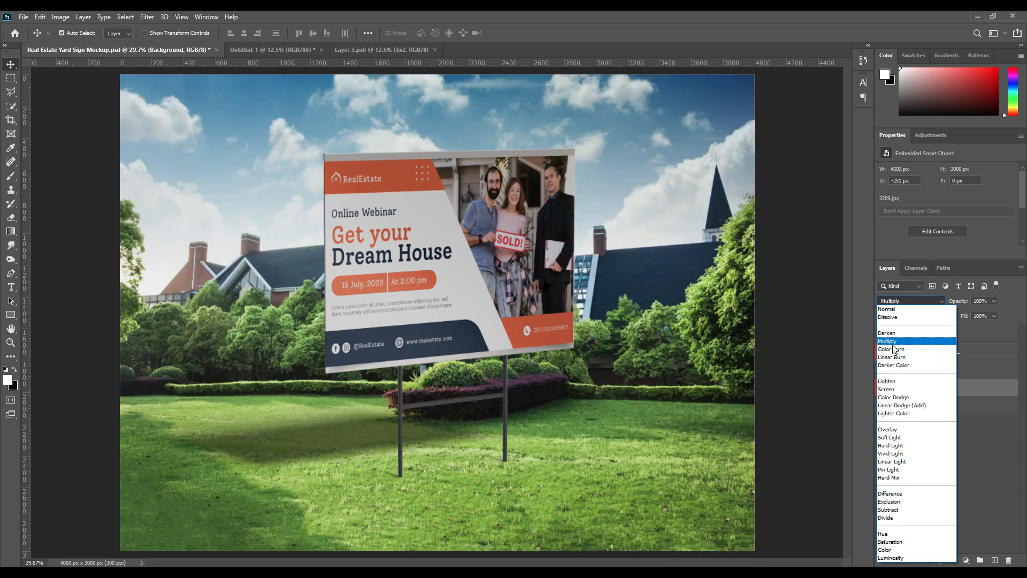
left_click(893, 342)
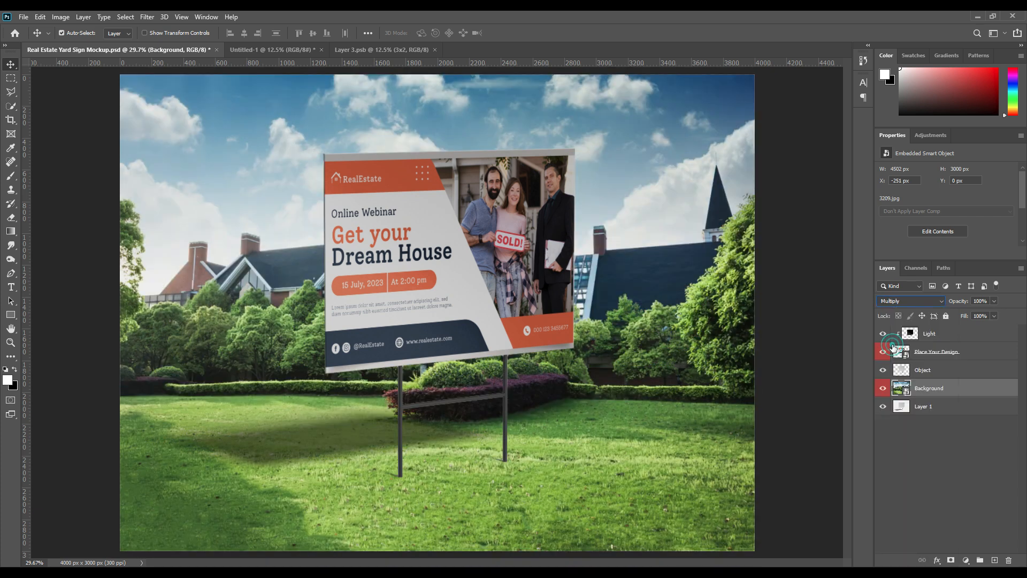
left_click(963, 474)
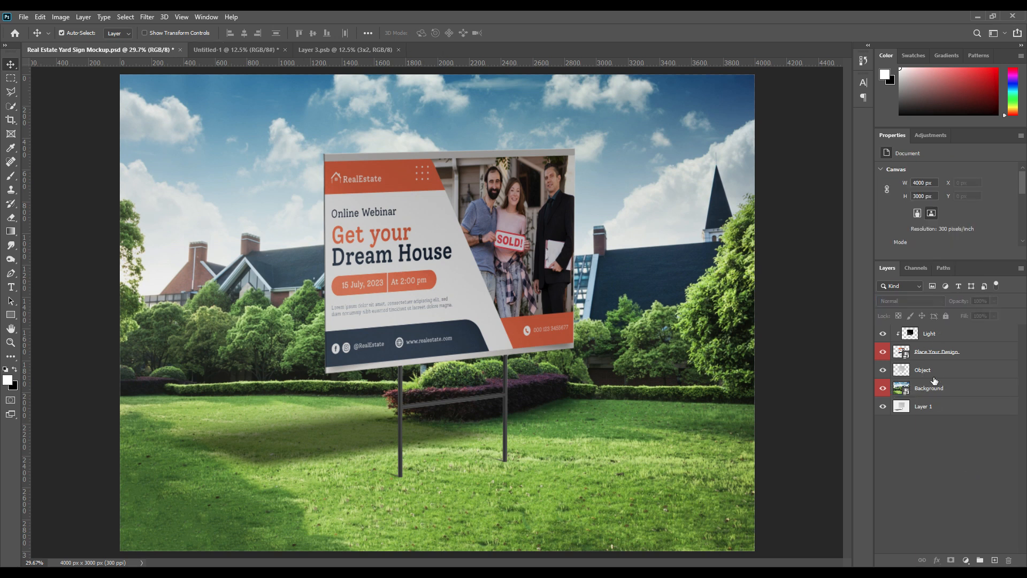
left_click(883, 389)
left_click(882, 388)
- Add a Brightness/Contrast adjustment layer above the Light layer and set its brightness to 33
left_click(951, 336)
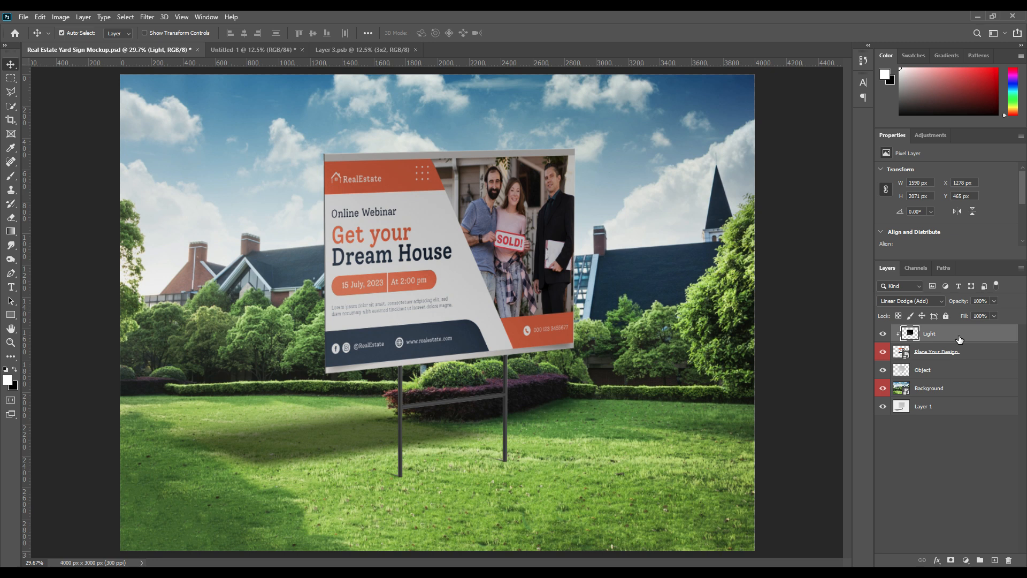
left_click(965, 560)
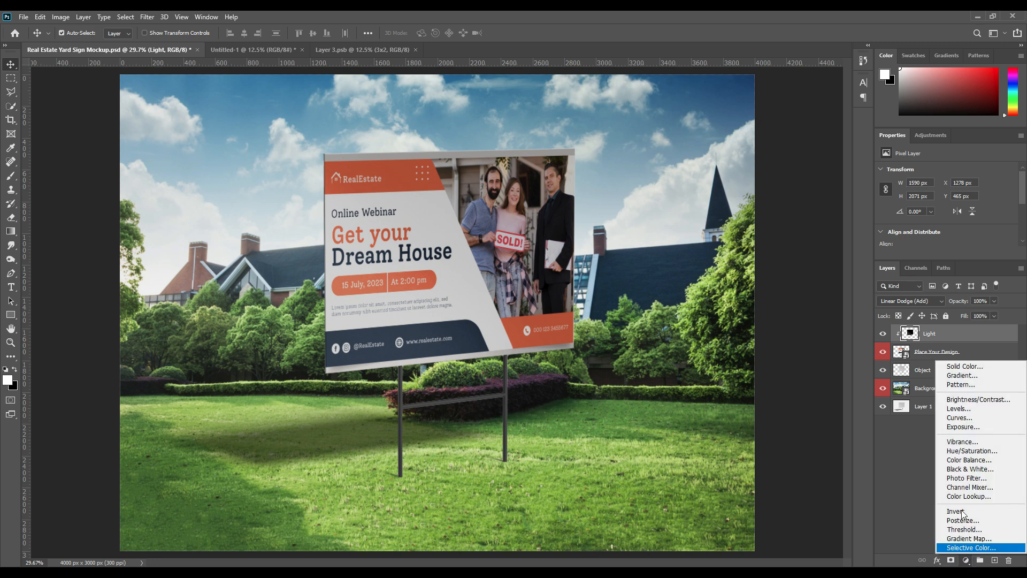
left_click(977, 400)
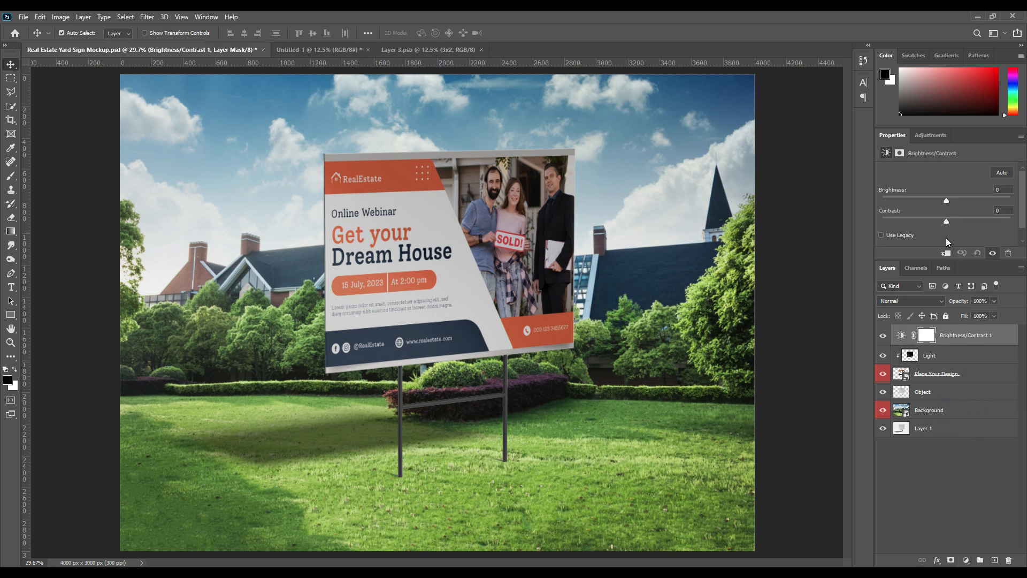
left_click_drag(946, 199, 960, 199)
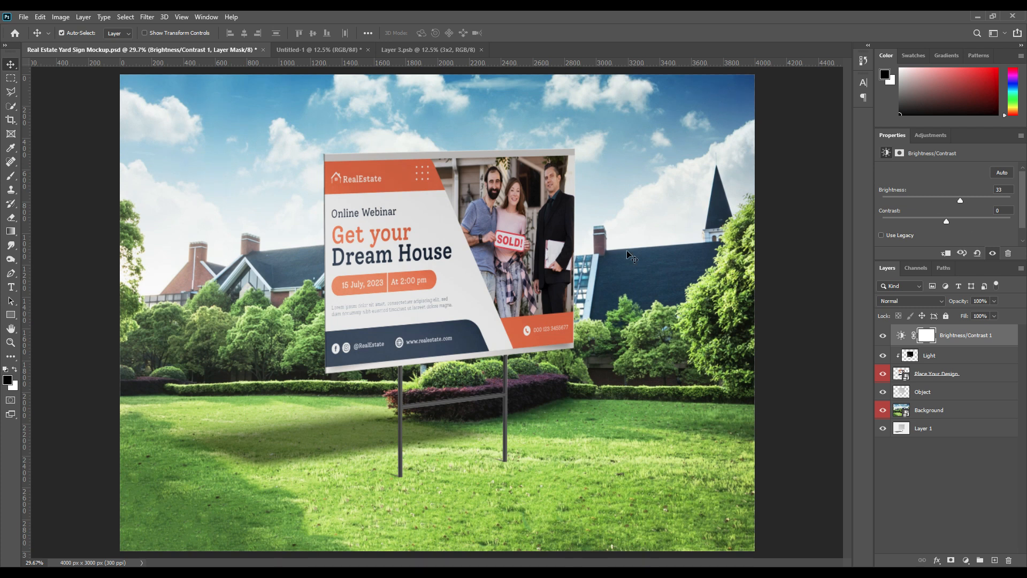
left_click(958, 481)
- Check the mockup with the Place Your Design and Background layers hidden one at a time, restoring each
left_click(881, 374)
left_click(880, 374)
left_click(883, 411)
left_click(883, 411)
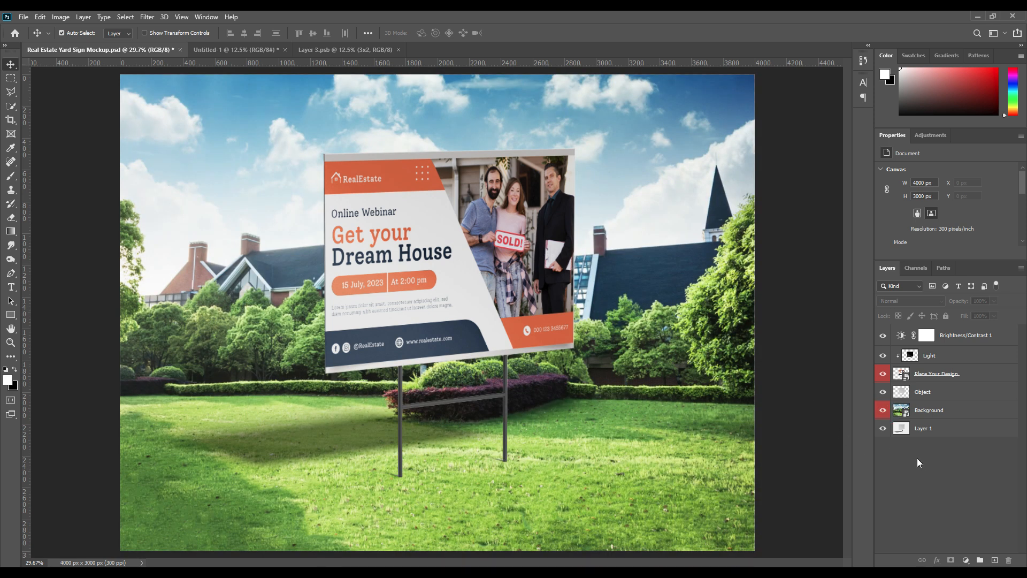